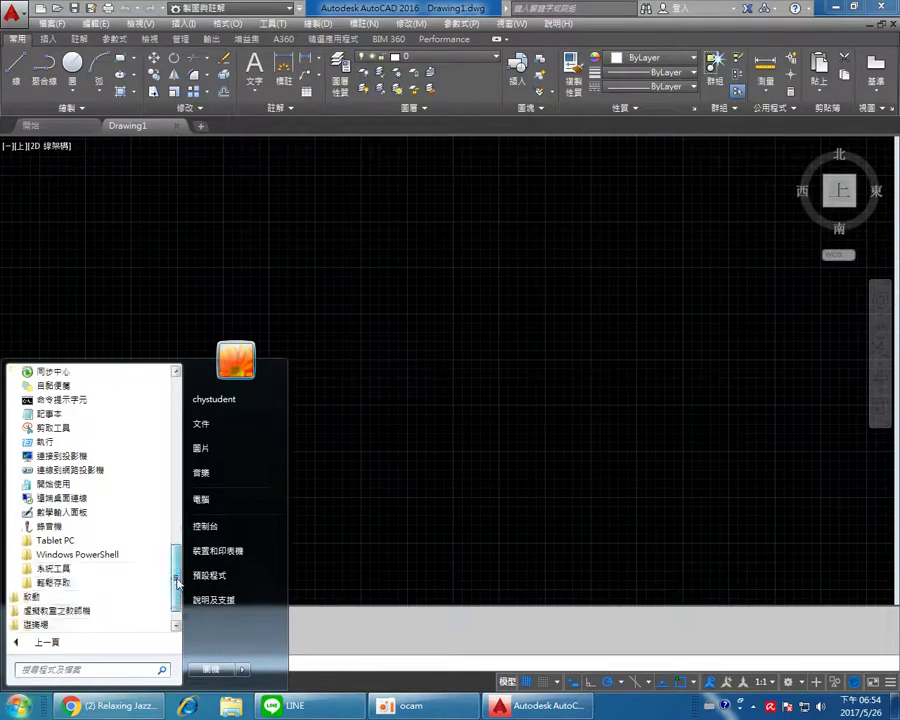
Step: Launch the Windows Magnifier from the accessibility tools, try enlarging the screen, and return it to 100%
{"action": "left_click", "coordinate": [55, 580]}
{"action": "left_click", "coordinate": [70, 578]}
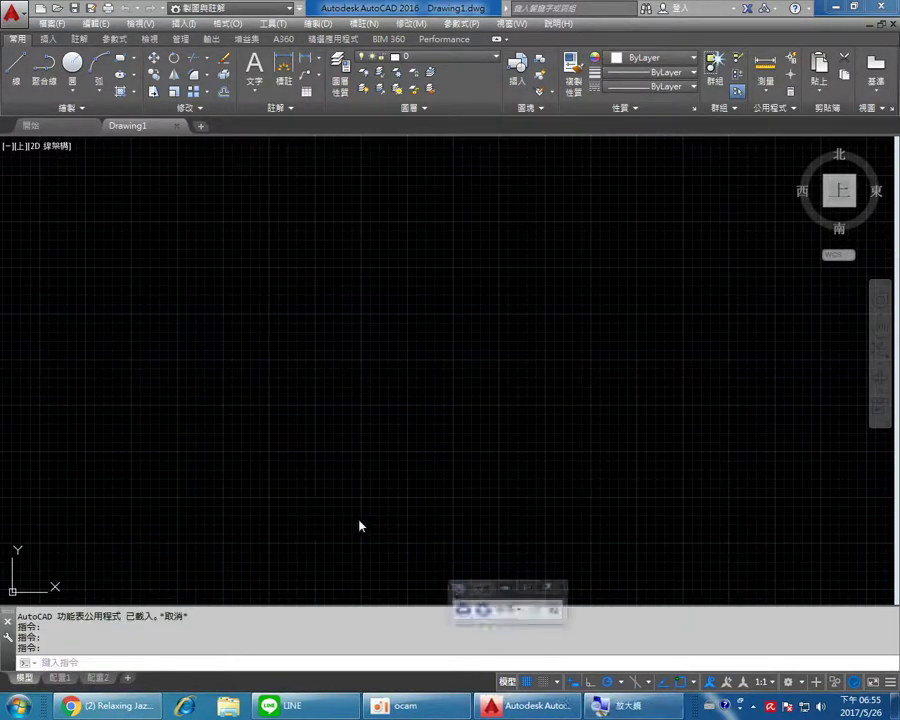
{"action": "left_click", "coordinate": [481, 611]}
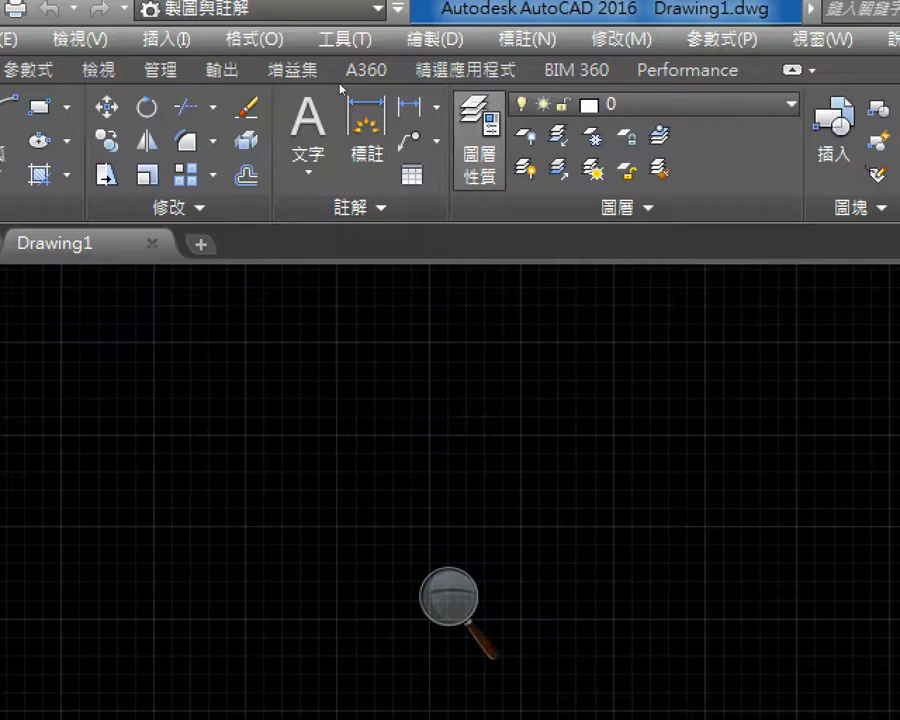
{"action": "left_click", "coordinate": [474, 614]}
{"action": "left_click", "coordinate": [439, 616]}
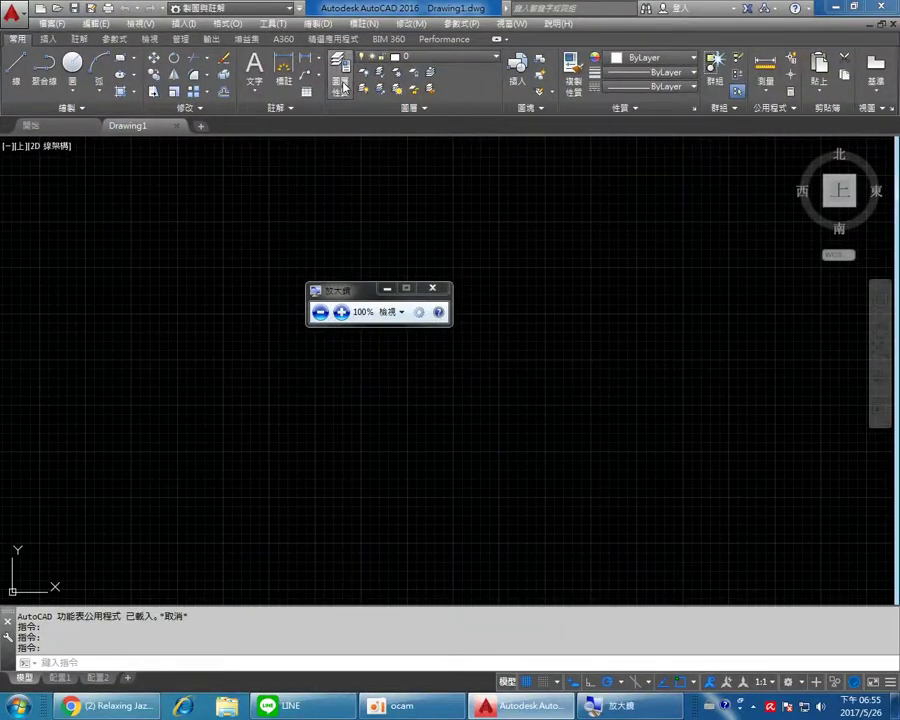
Step: Open the layer properties manager in AutoCAD, reposition it over the drawing area, and magnify the screen
{"action": "left_click", "coordinate": [341, 85]}
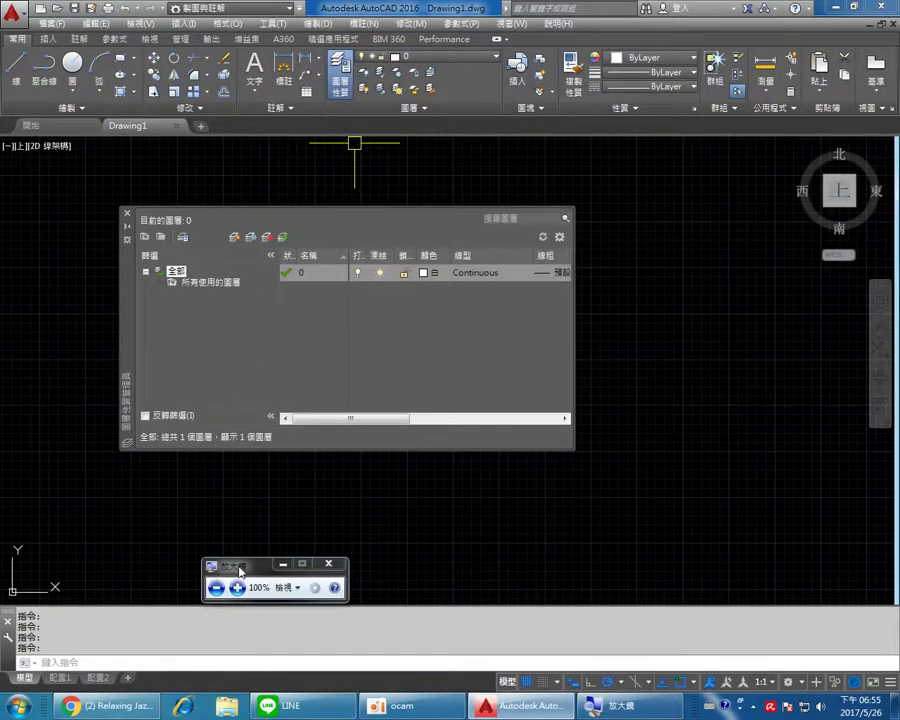
{"action": "left_click_drag", "start_coordinate": [125, 336], "coordinate": [141, 348]}
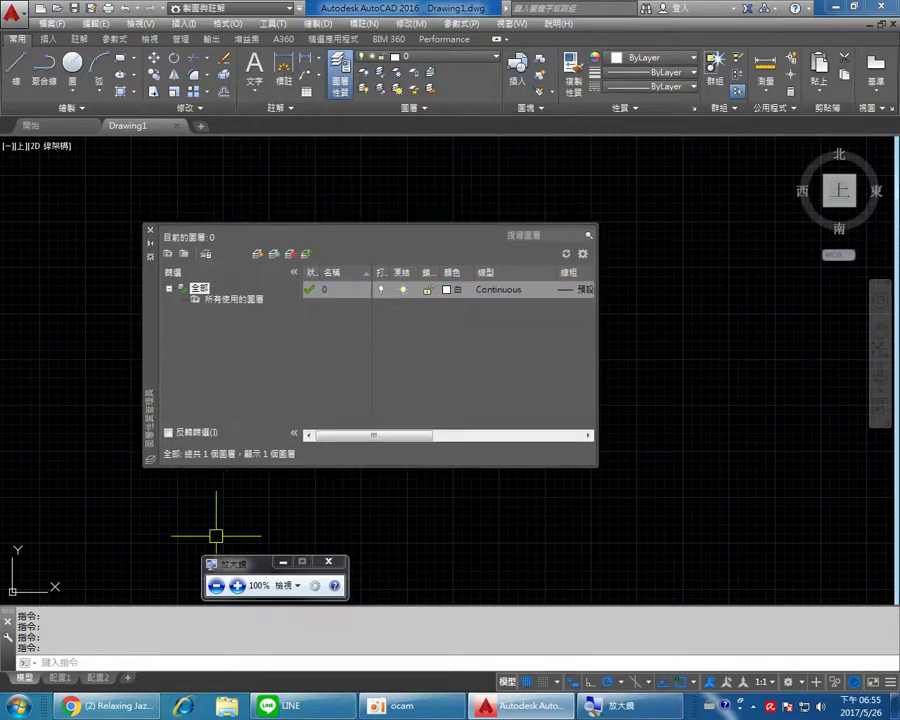
{"action": "left_click", "coordinate": [237, 586]}
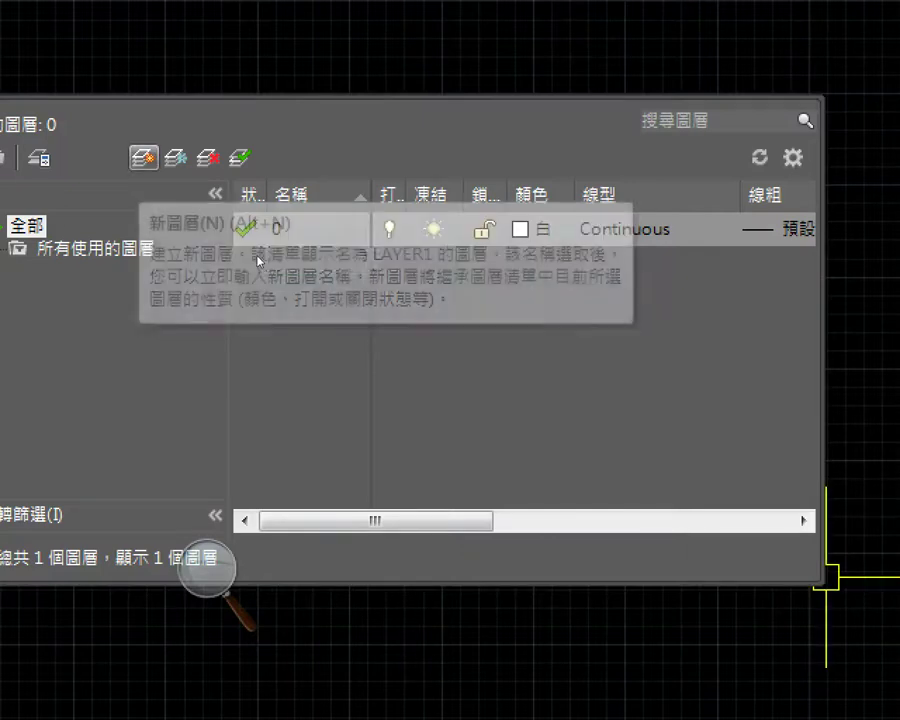
Step: Create a new layer named con
{"action": "key", "text": "alt+n"}
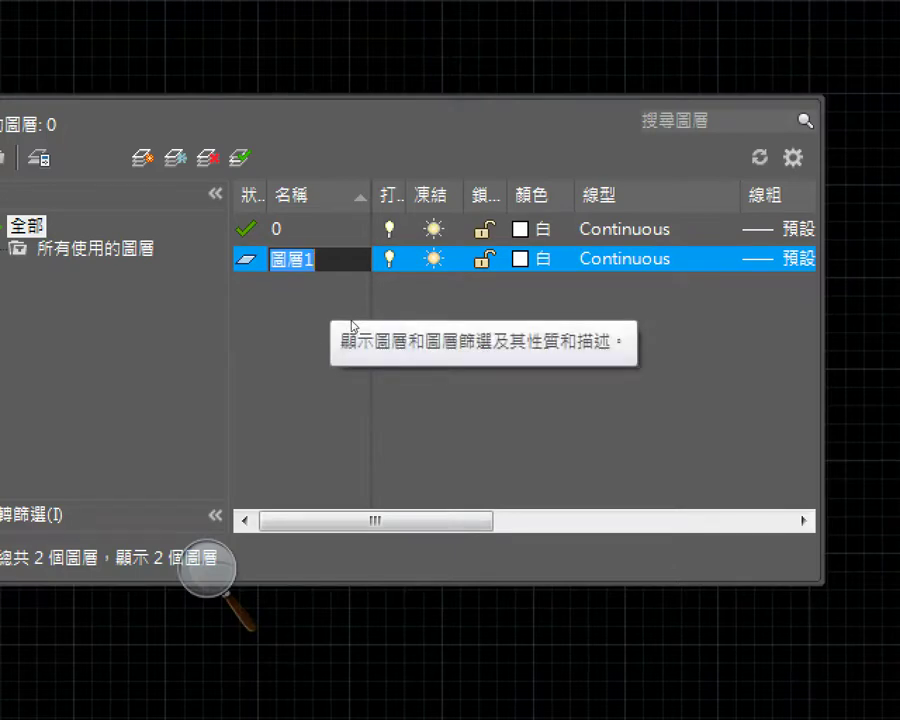
{"action": "type", "text": "con"}
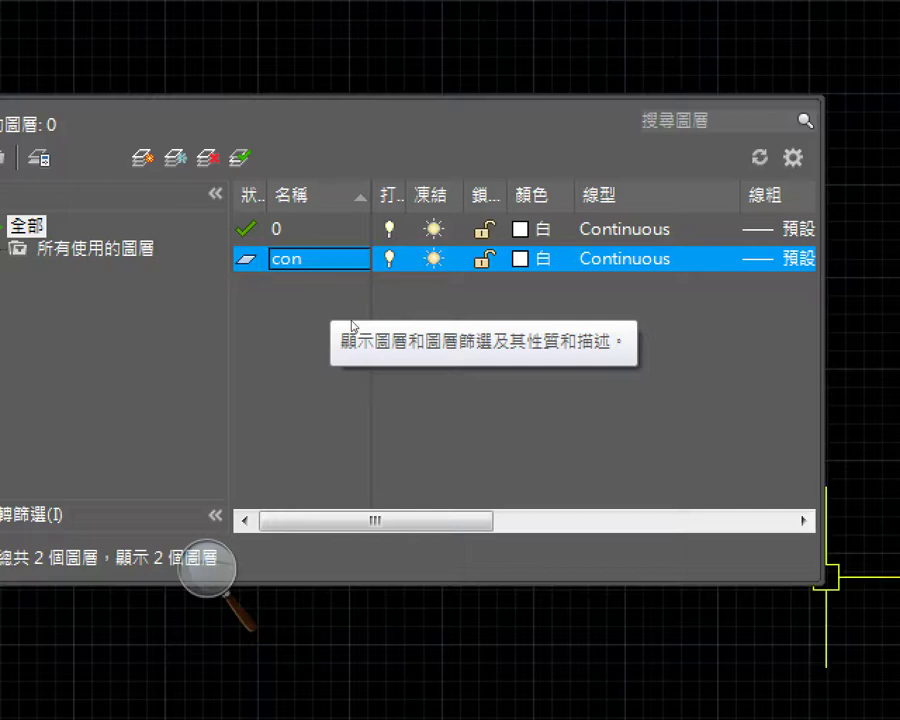
{"action": "key", "text": "Return"}
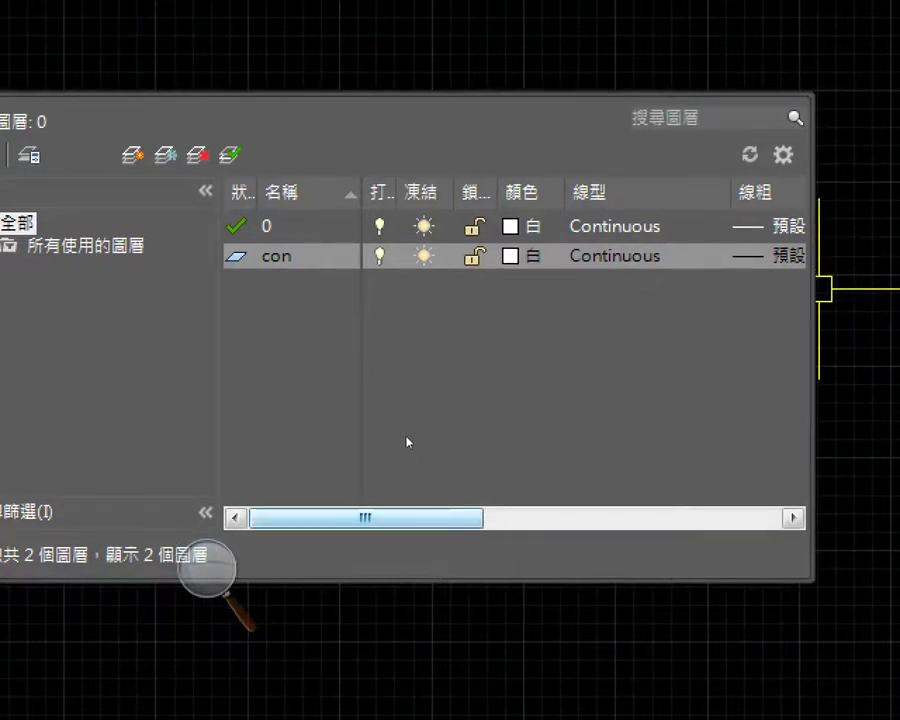
Step: Set the con layer's lineweight to 0.50 mm
{"action": "scroll", "coordinate": [418, 440], "scroll_direction": "right", "scroll_amount": 3}
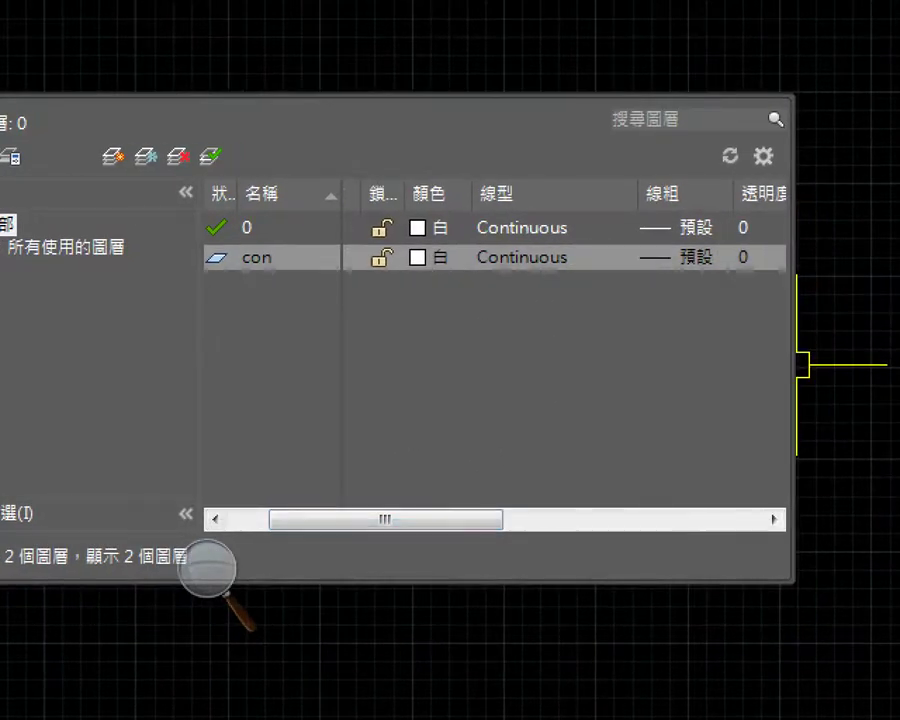
{"action": "left_click", "coordinate": [596, 361]}
{"action": "left_click_drag", "start_coordinate": [597, 360], "coordinate": [632, 362]}
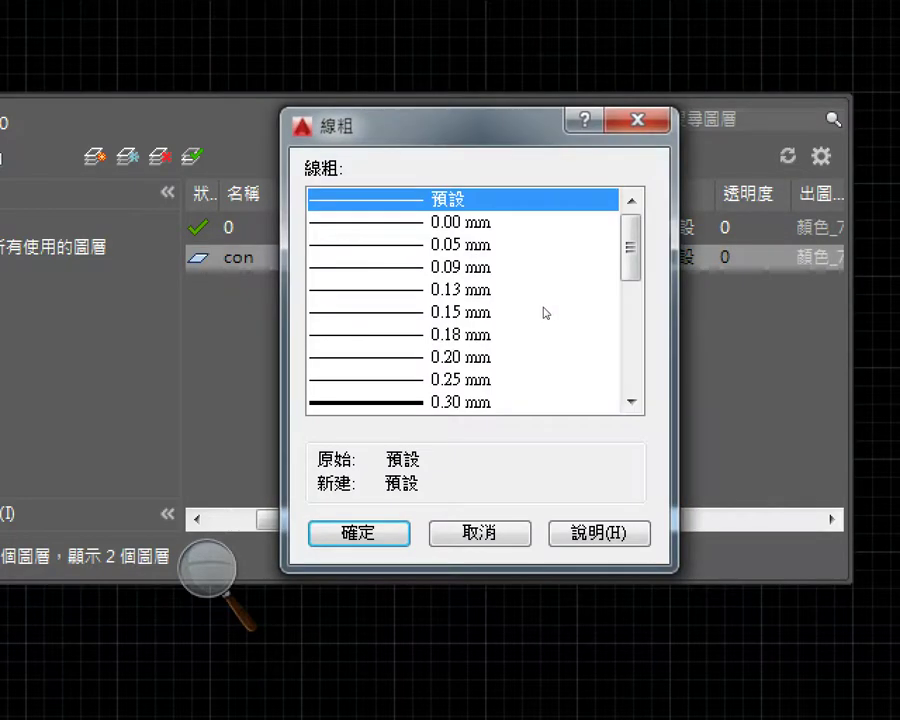
{"action": "scroll", "coordinate": [526, 318], "scroll_direction": "down", "scroll_amount": 1}
{"action": "scroll", "coordinate": [530, 325], "scroll_direction": "down", "scroll_amount": 2}
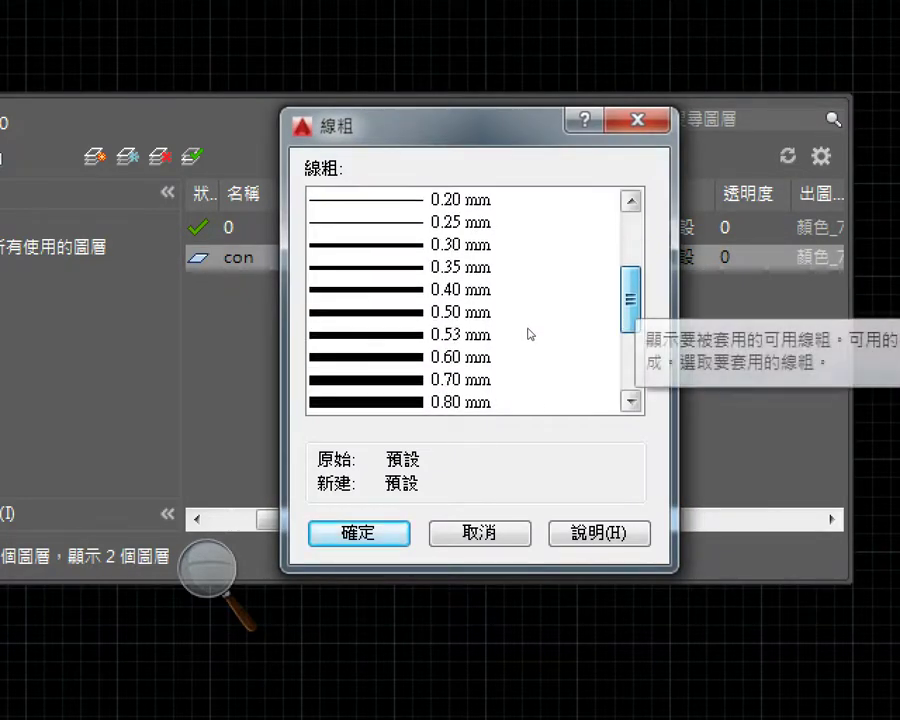
{"action": "left_click", "coordinate": [434, 314]}
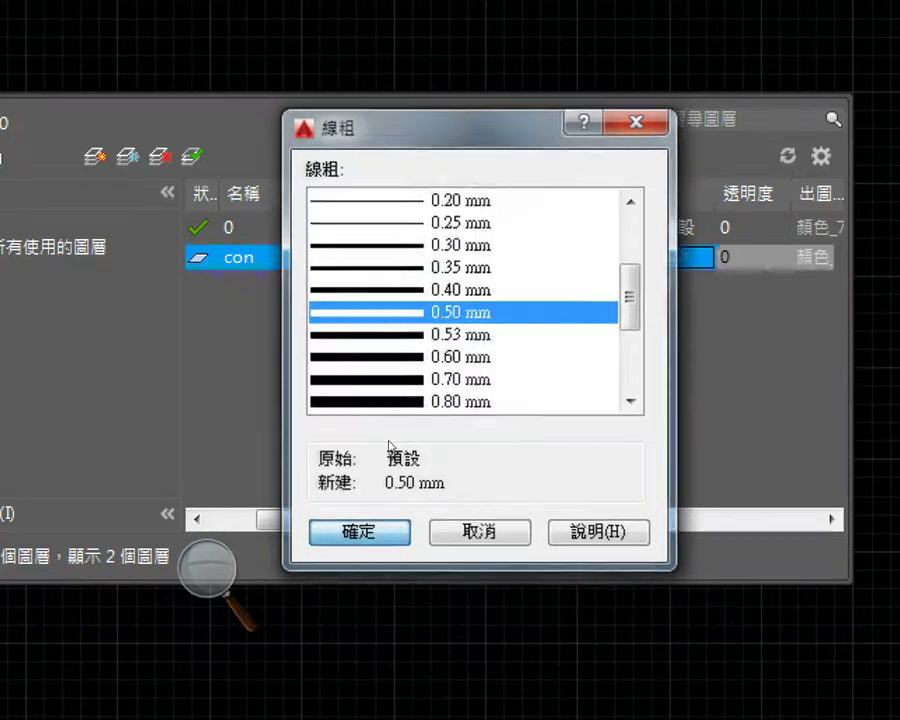
{"action": "key", "text": "Return"}
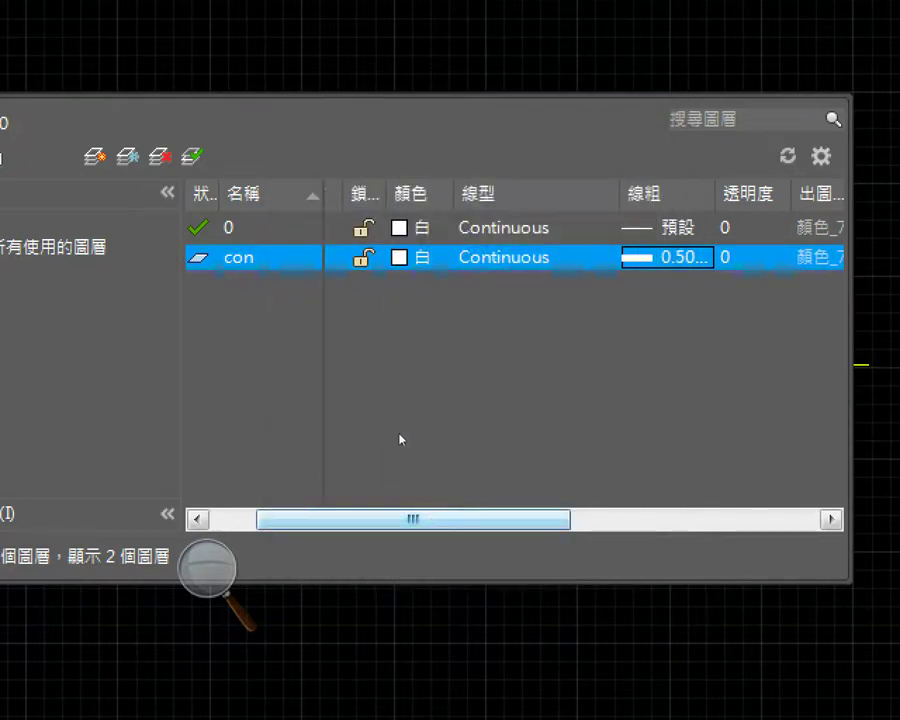
Step: Create a new layer named hidden and set its color to red
{"action": "scroll", "coordinate": [372, 436], "scroll_direction": "left", "scroll_amount": 2}
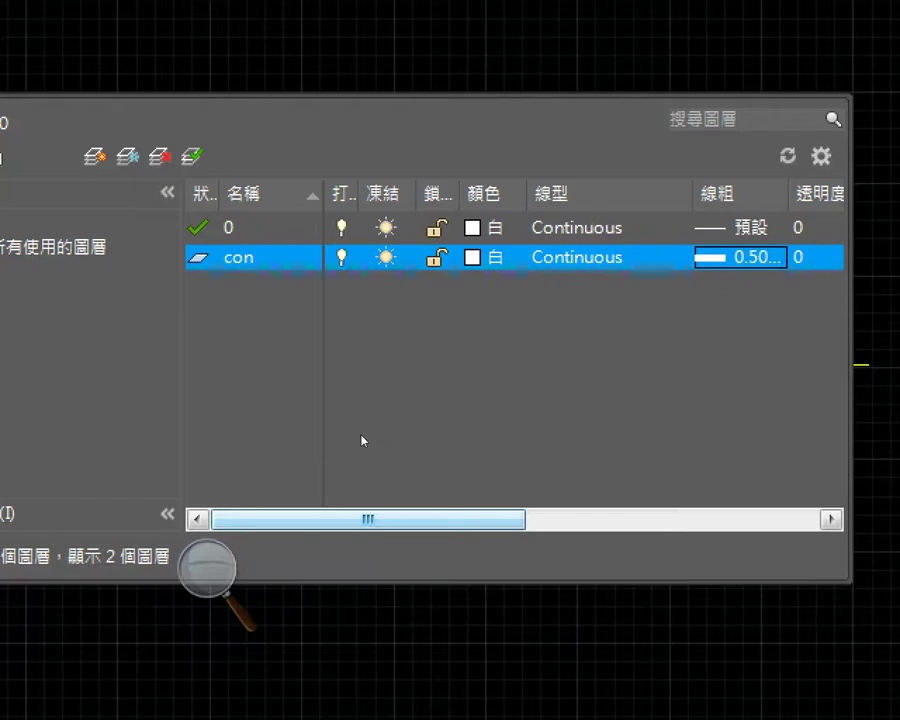
{"action": "scroll", "coordinate": [362, 439], "scroll_direction": "right", "scroll_amount": 4}
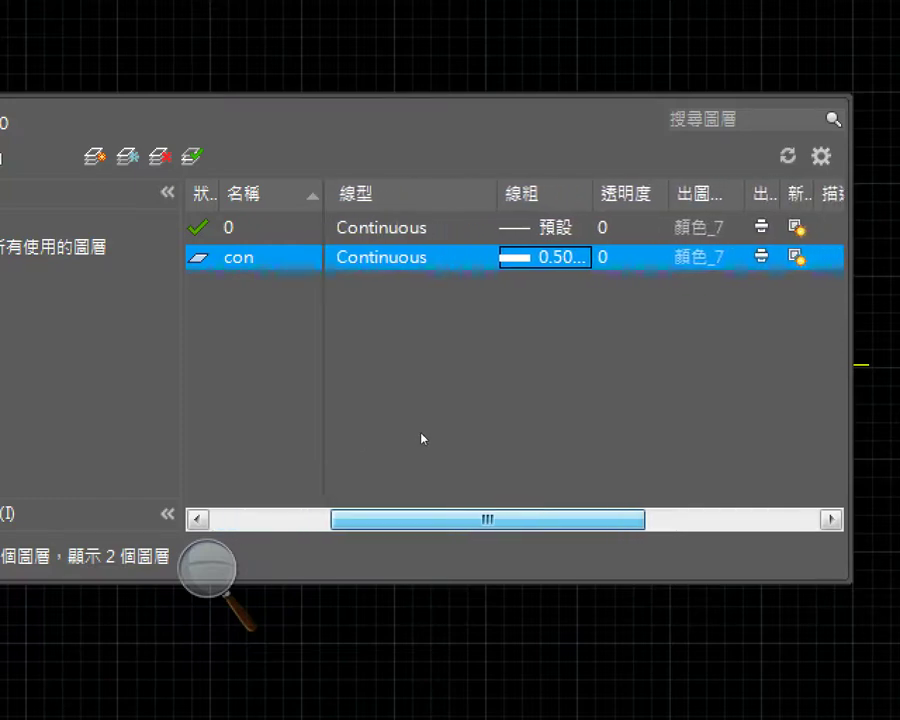
{"action": "scroll", "coordinate": [425, 439], "scroll_direction": "right", "scroll_amount": 1}
{"action": "scroll", "coordinate": [420, 438], "scroll_direction": "left", "scroll_amount": 8}
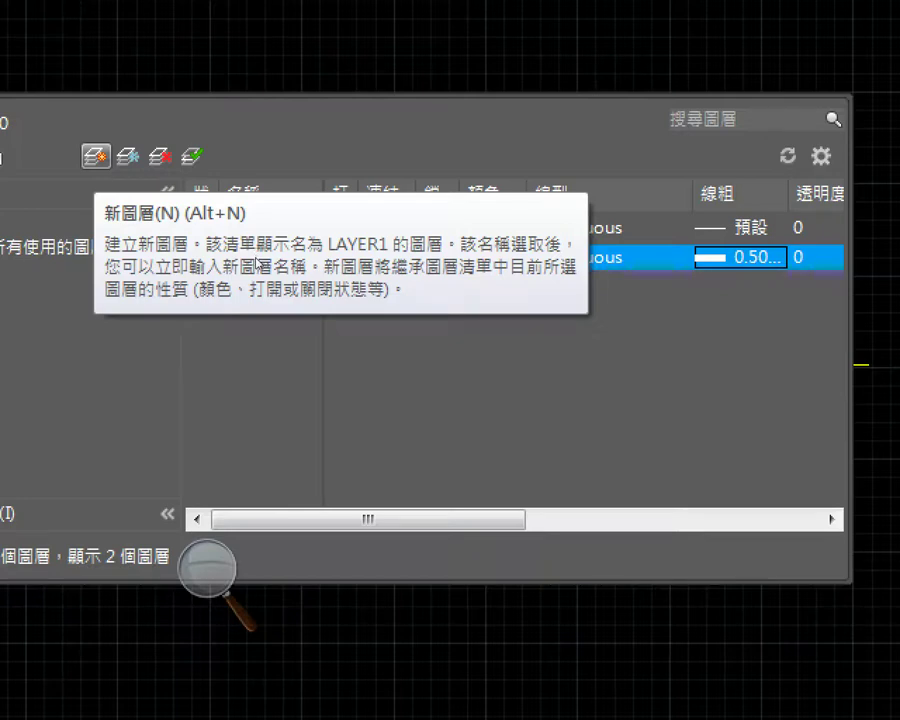
{"action": "key", "text": "alt+n"}
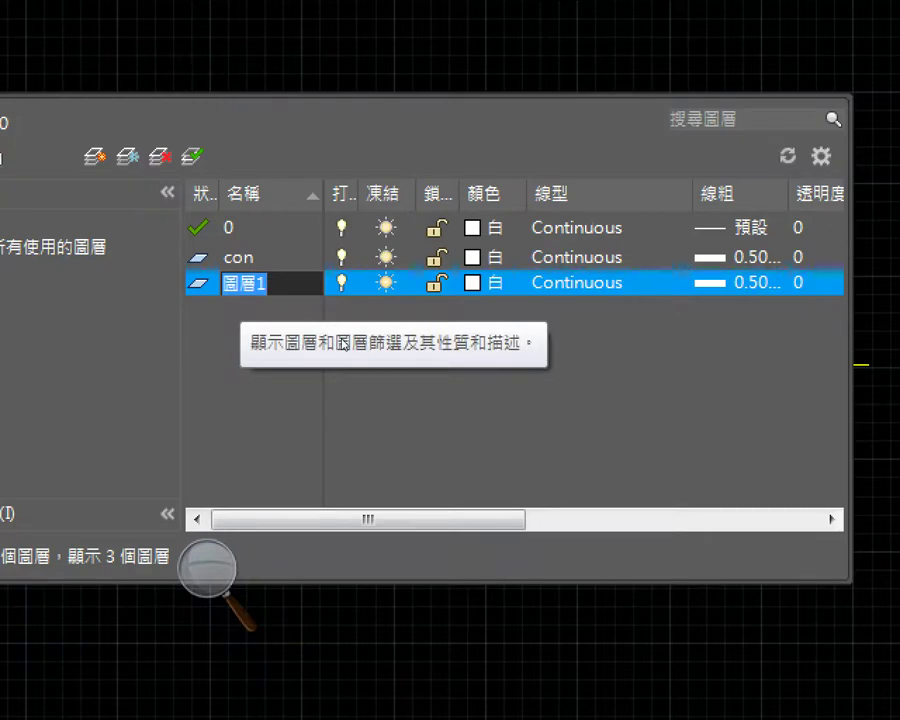
{"action": "type", "text": "hid"}
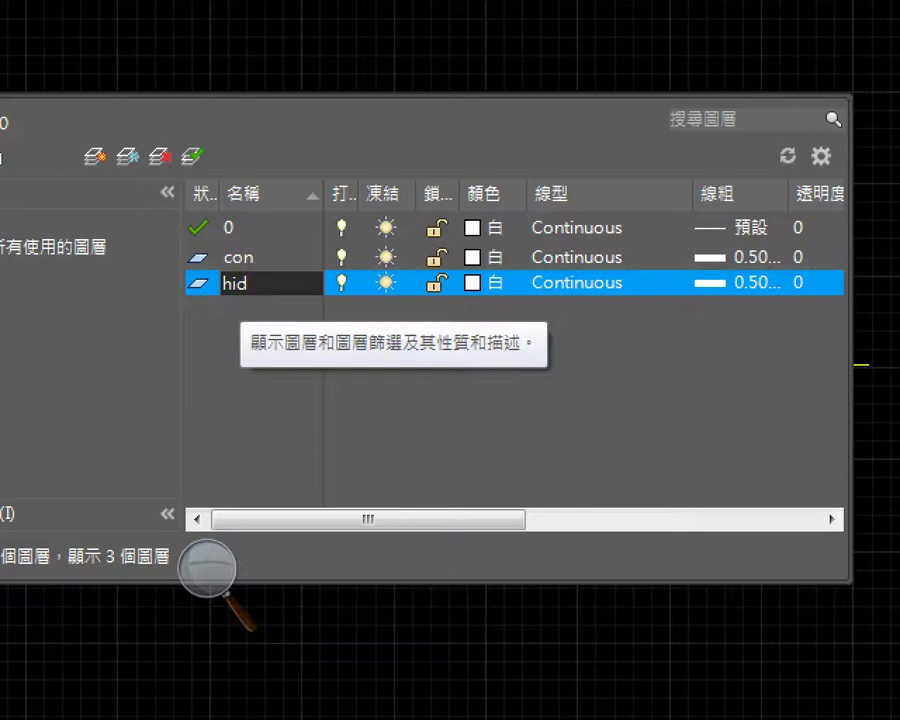
{"action": "type", "text": "den"}
{"action": "key", "text": "ctrl+a"}
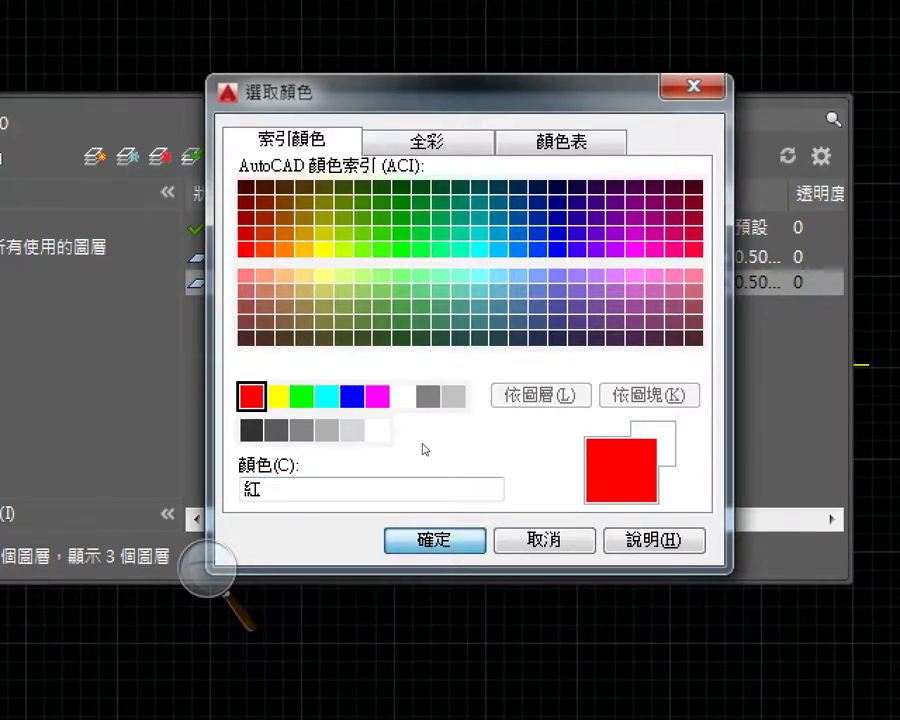
{"action": "key", "text": "Return"}
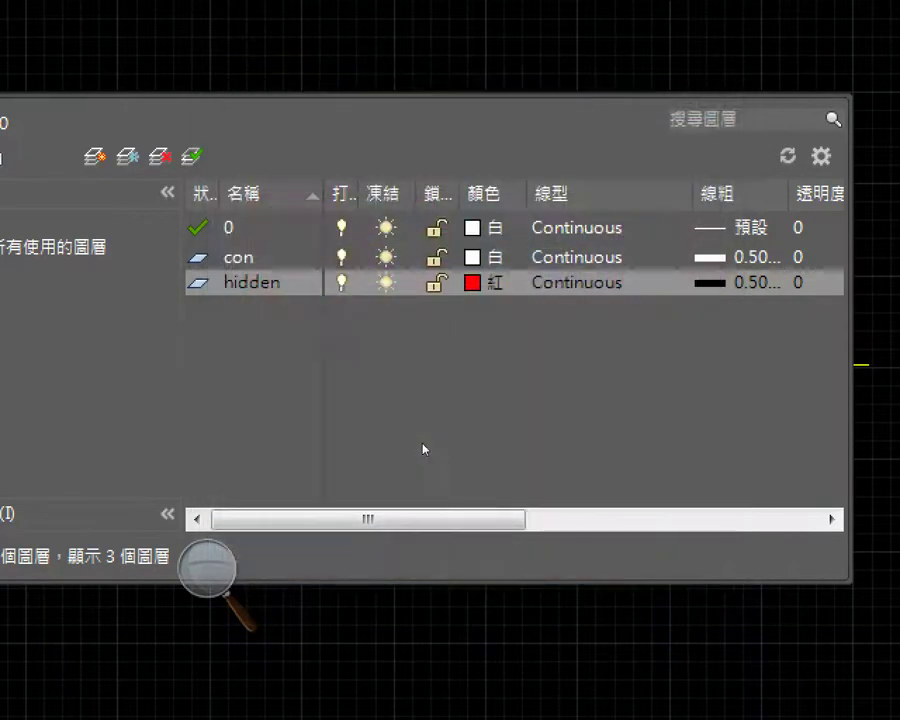
Step: Load the HIDDEN2 linetype from acadiso.lin while choosing a linetype for the hidden layer
{"action": "left_click", "coordinate": [494, 323]}
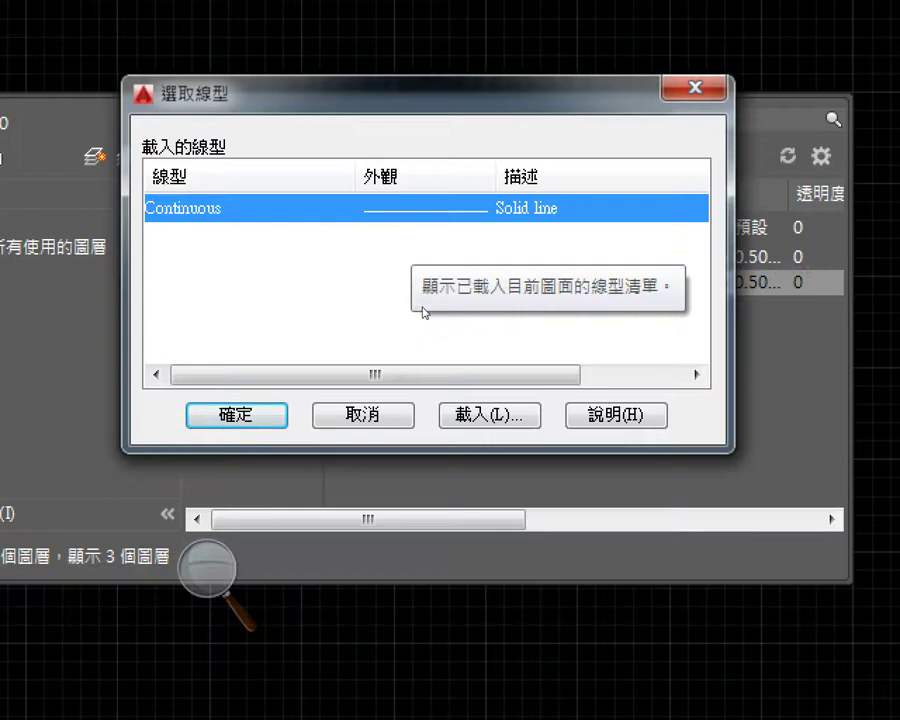
{"action": "left_click", "coordinate": [452, 406]}
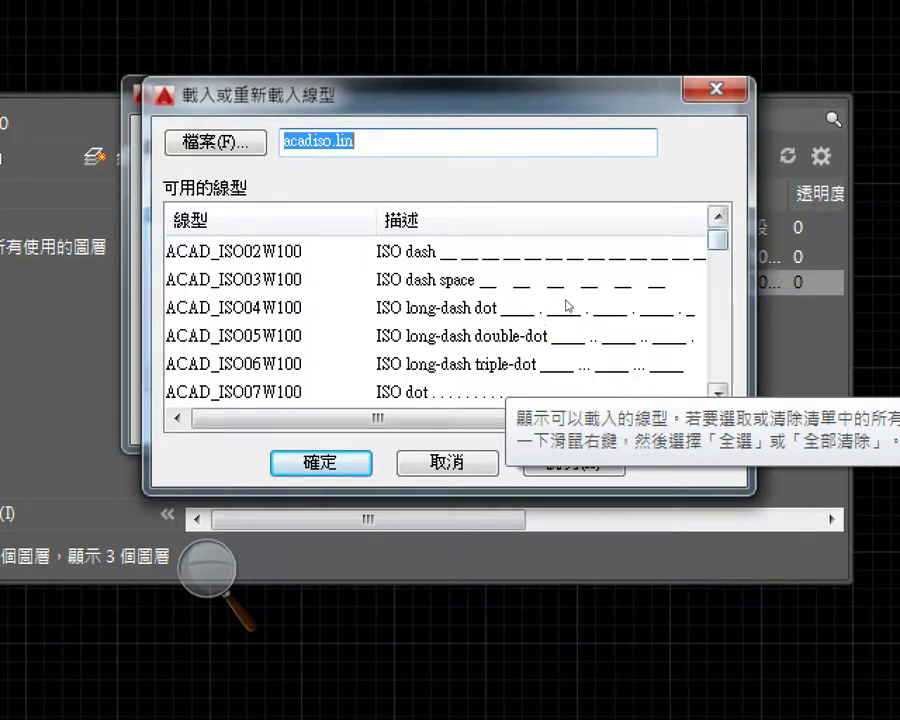
{"action": "scroll", "coordinate": [566, 305], "scroll_direction": "down", "scroll_amount": 5}
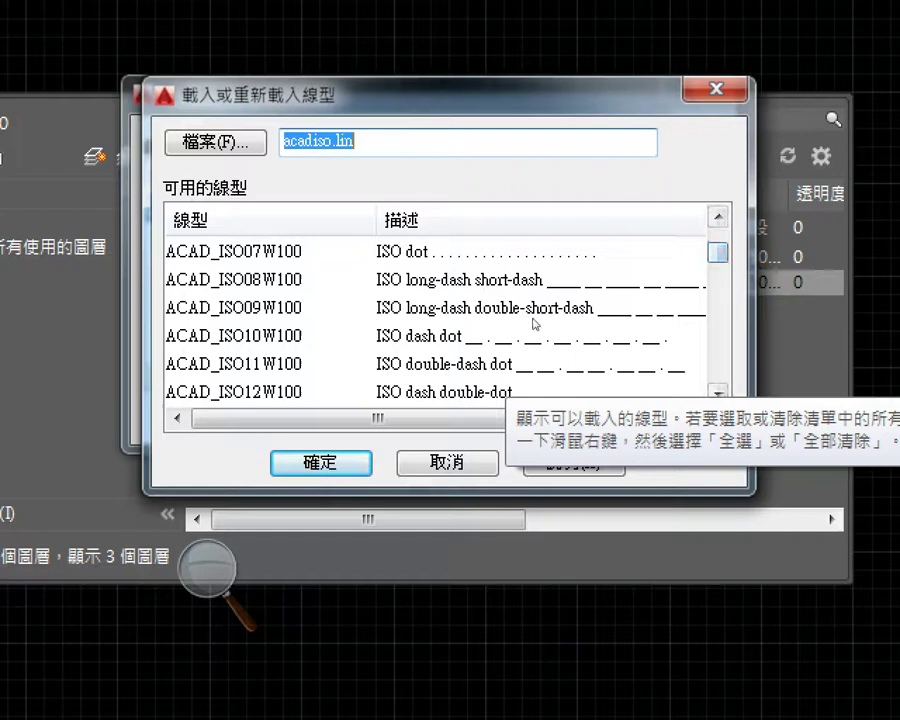
{"action": "scroll", "coordinate": [572, 313], "scroll_direction": "down", "scroll_amount": 5}
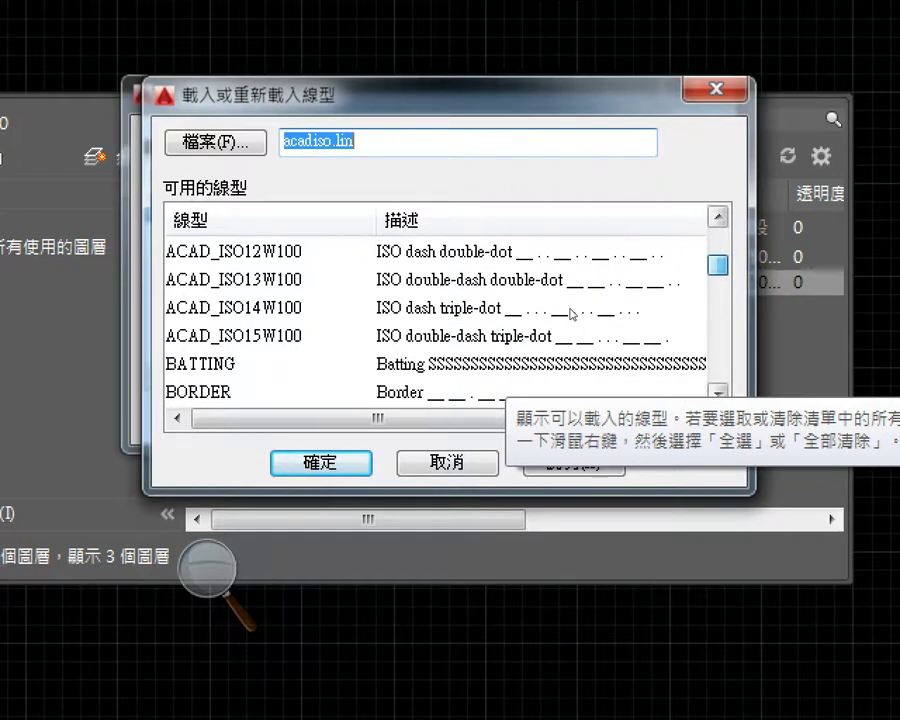
{"action": "scroll", "coordinate": [572, 312], "scroll_direction": "down", "scroll_amount": 10}
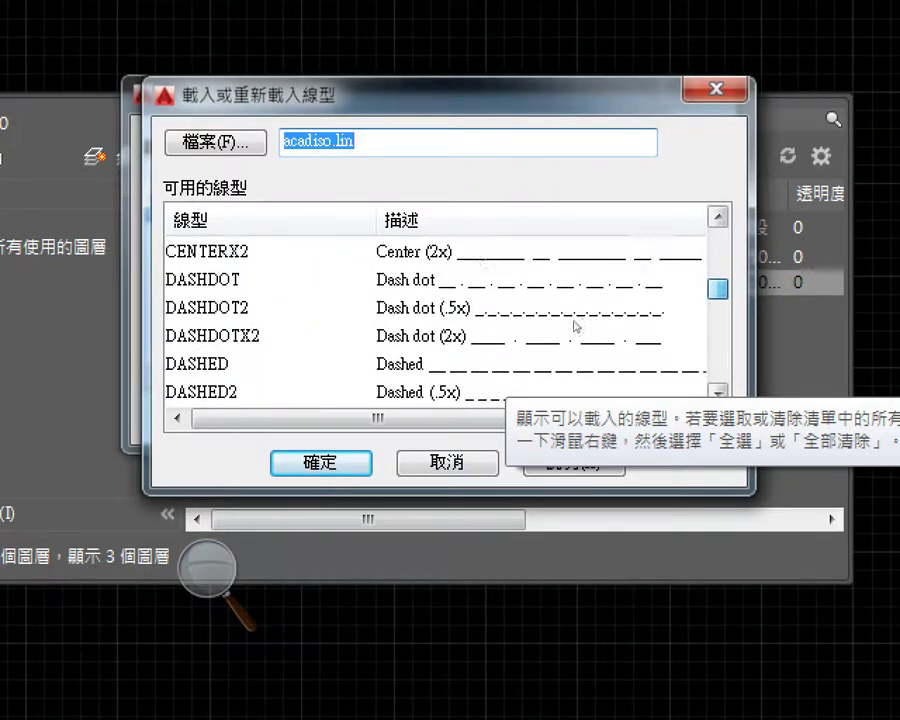
{"action": "scroll", "coordinate": [576, 324], "scroll_direction": "down", "scroll_amount": 3}
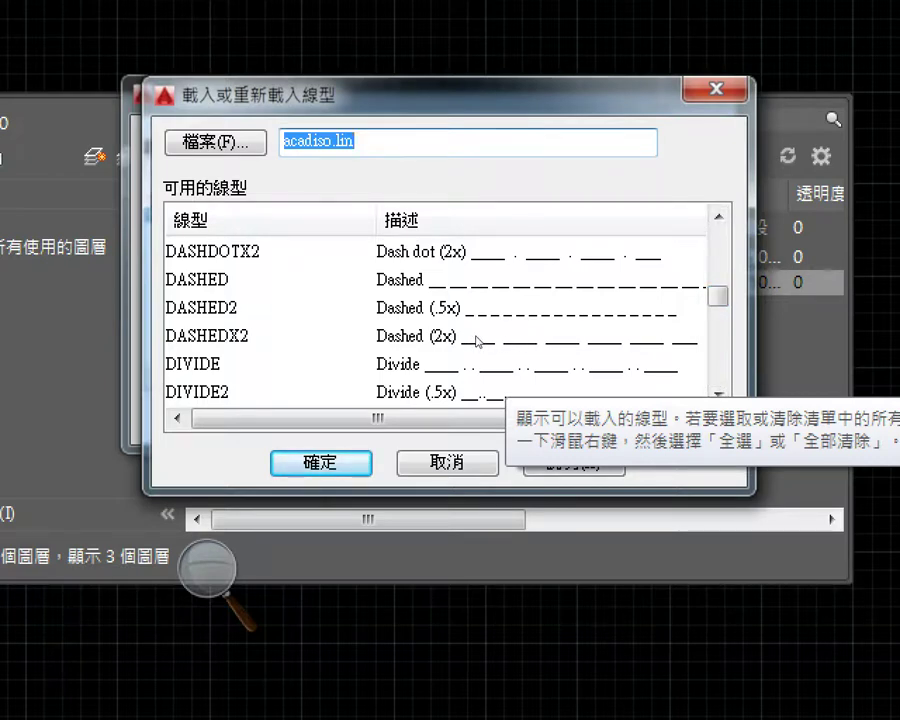
{"action": "left_click", "coordinate": [415, 326]}
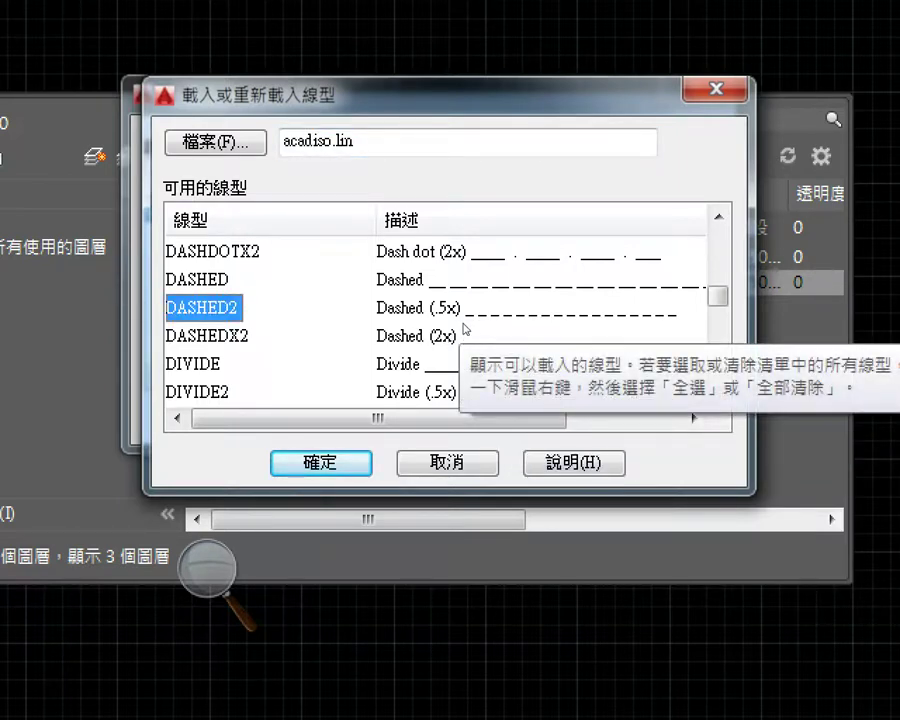
{"action": "key", "text": "Up"}
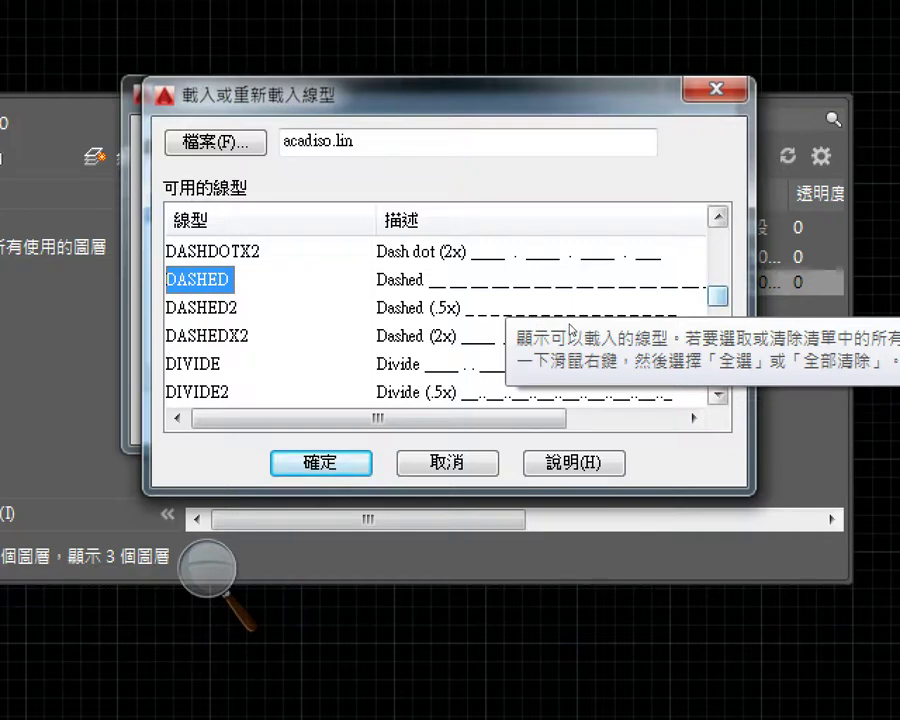
{"action": "scroll", "coordinate": [571, 331], "scroll_direction": "down", "scroll_amount": 5}
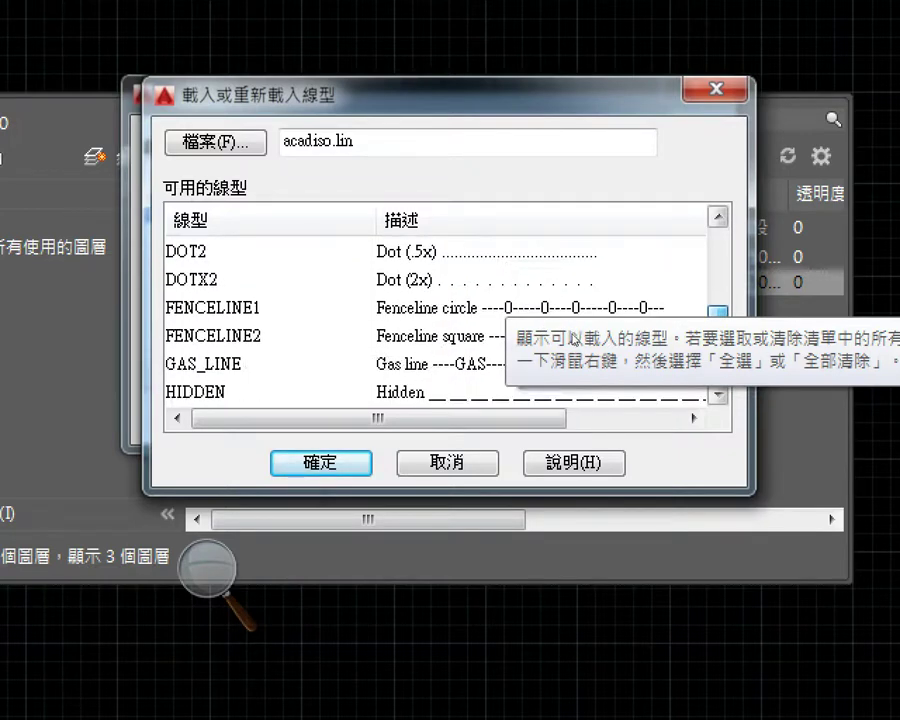
{"action": "scroll", "coordinate": [571, 338], "scroll_direction": "down", "scroll_amount": 4}
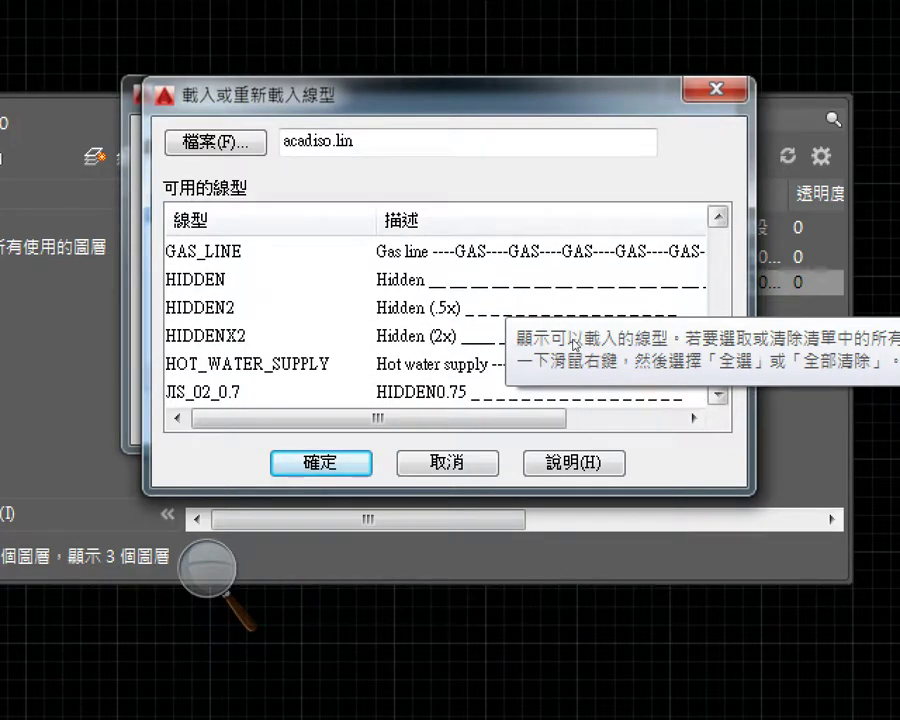
{"action": "key", "text": "h"}
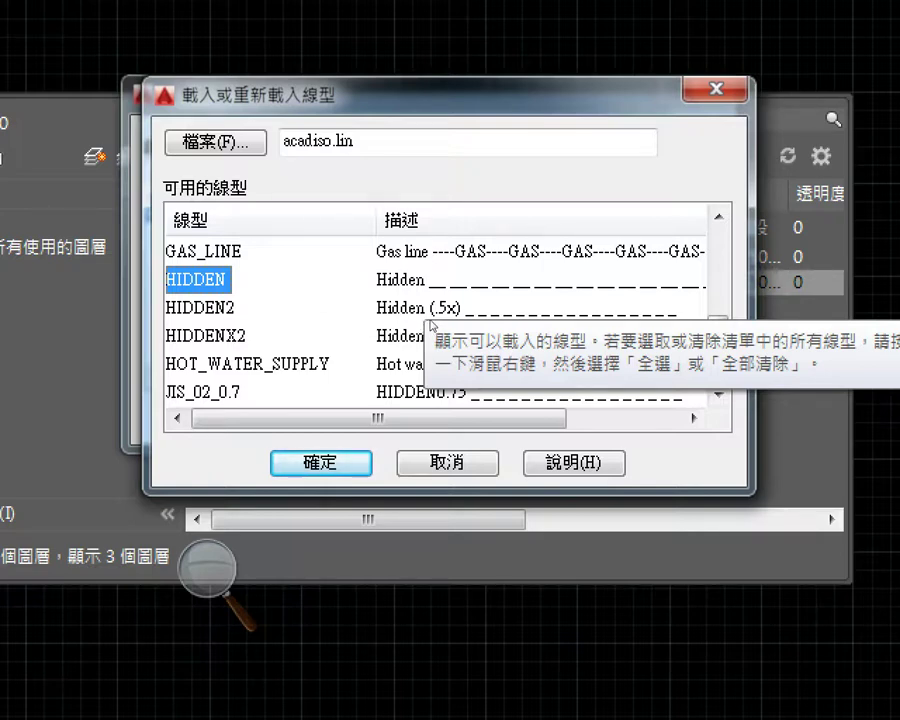
{"action": "key", "text": "Down"}
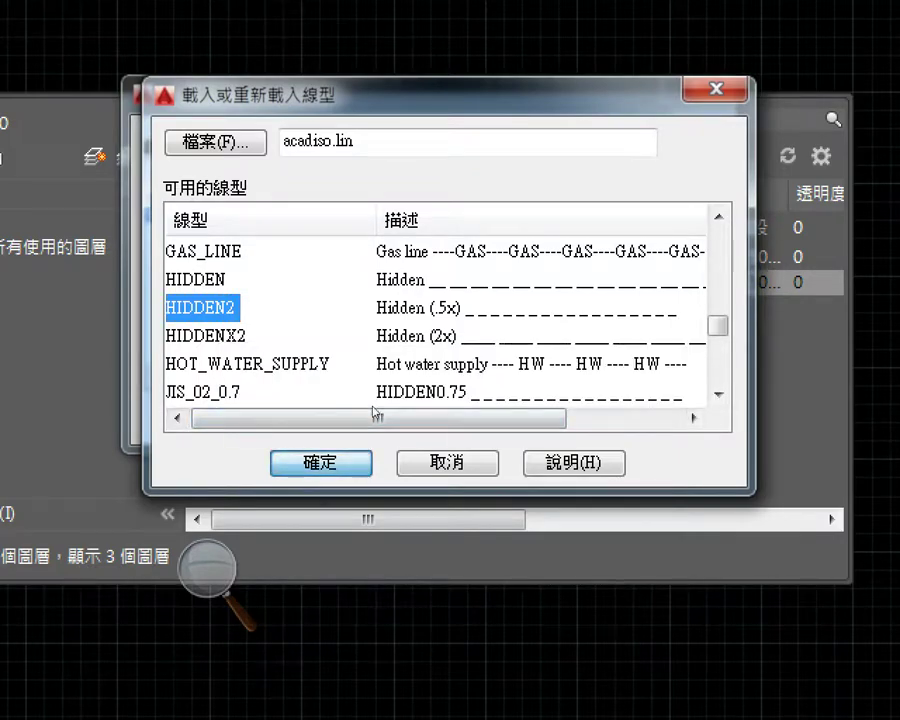
{"action": "left_click", "coordinate": [320, 462]}
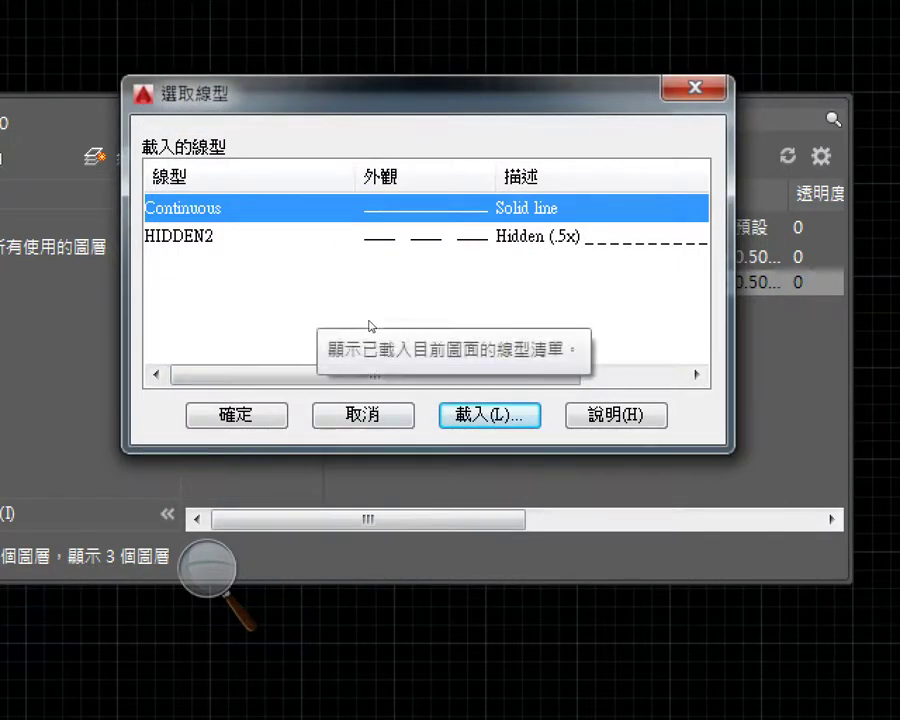
Step: Assign the HIDDEN2 linetype to the hidden layer and set its lineweight to 0.30 mm
{"action": "left_click", "coordinate": [317, 301]}
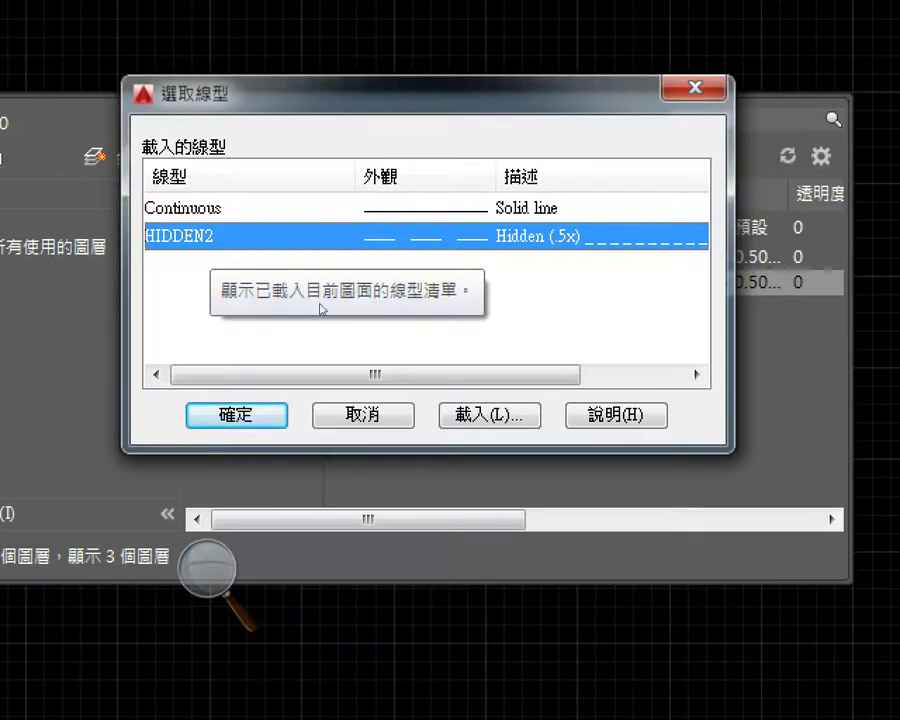
{"action": "key", "text": "Return"}
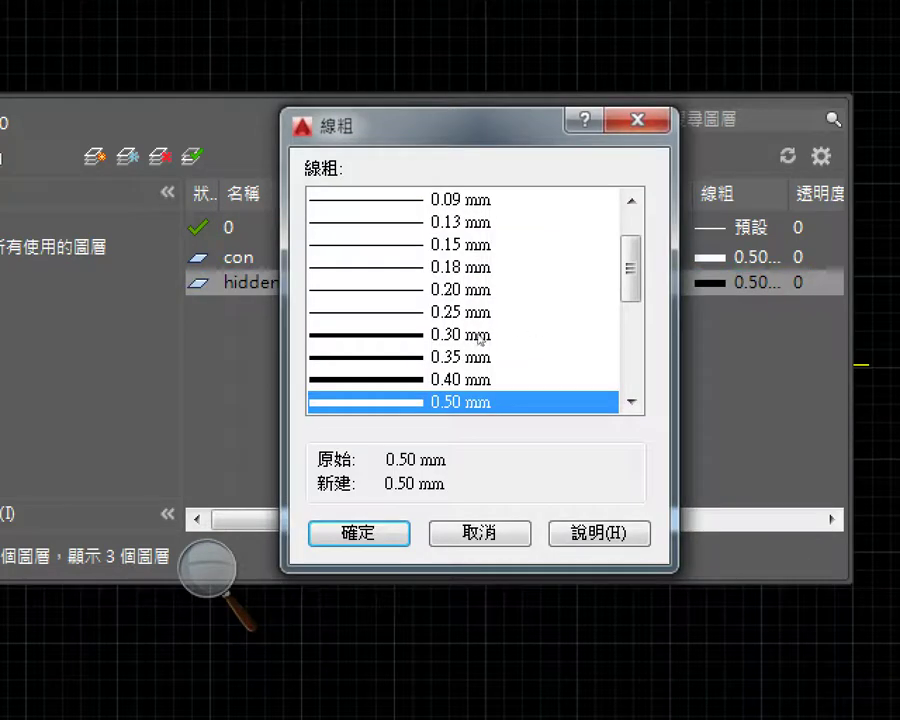
{"action": "left_click", "coordinate": [439, 336]}
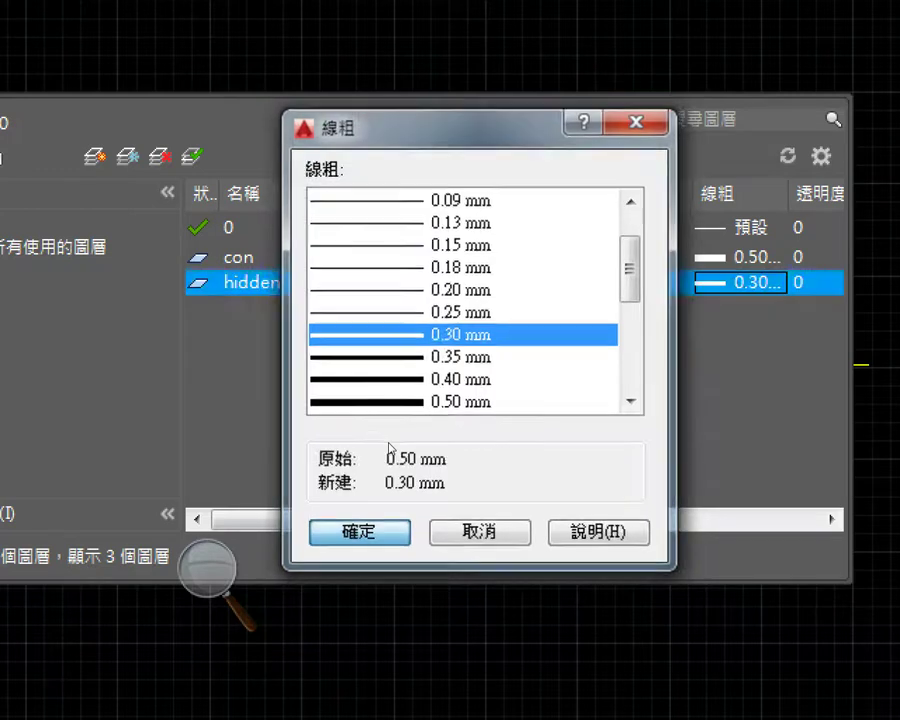
{"action": "key", "text": "Return"}
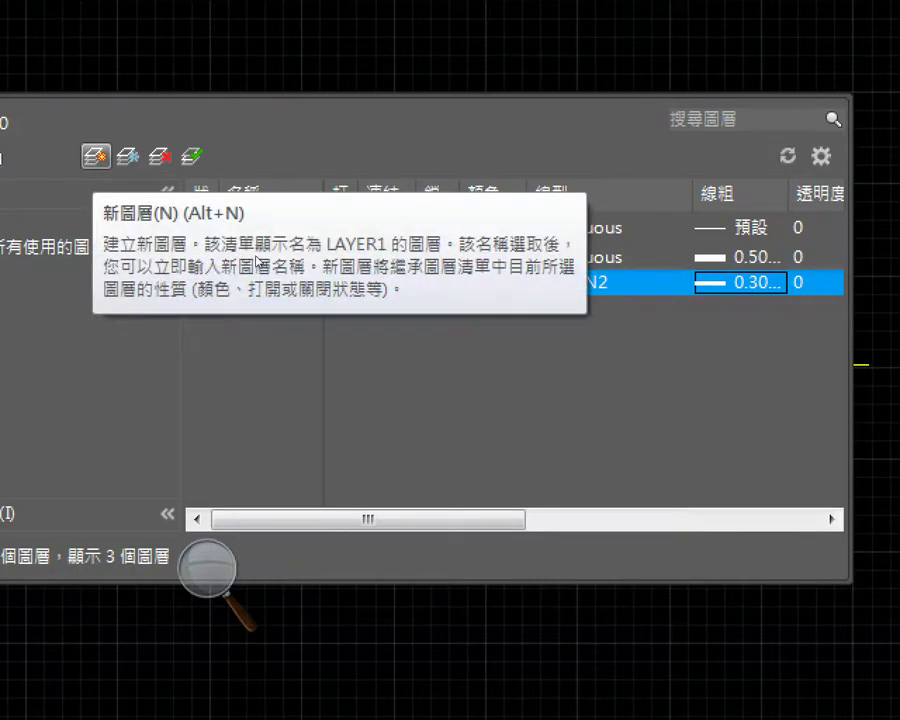
Step: Create a new layer named center and set its color to yellow
{"action": "key", "text": "alt+n"}
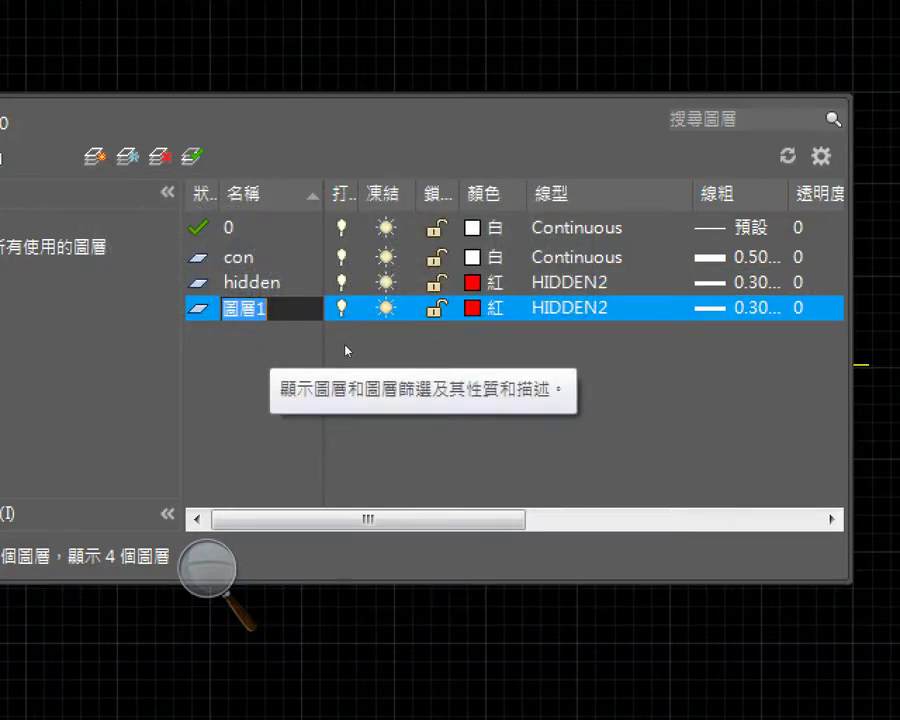
{"action": "type", "text": "cen"}
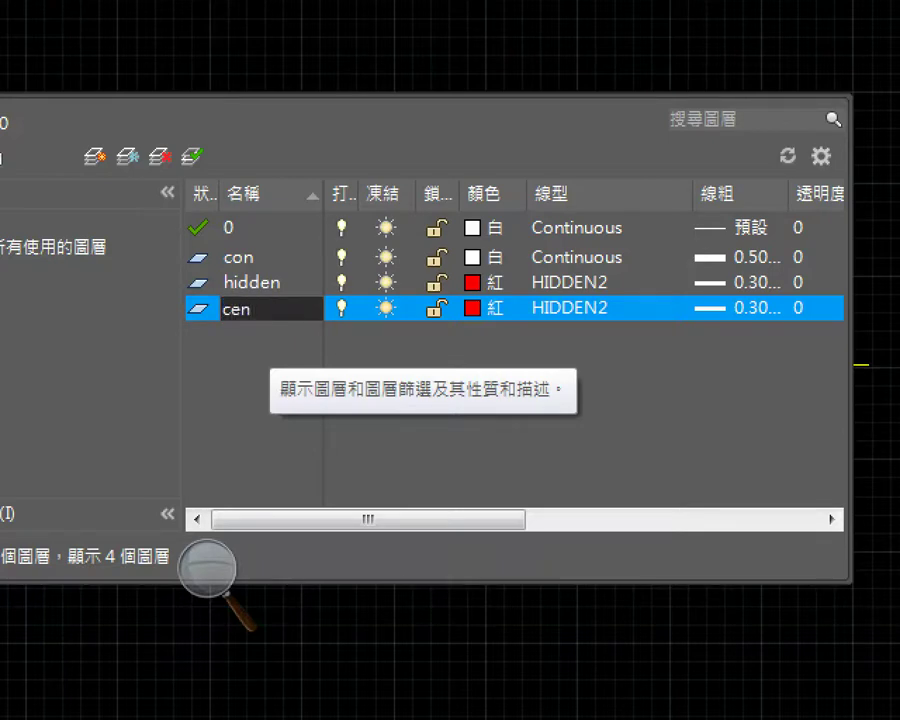
{"action": "key", "text": "Return"}
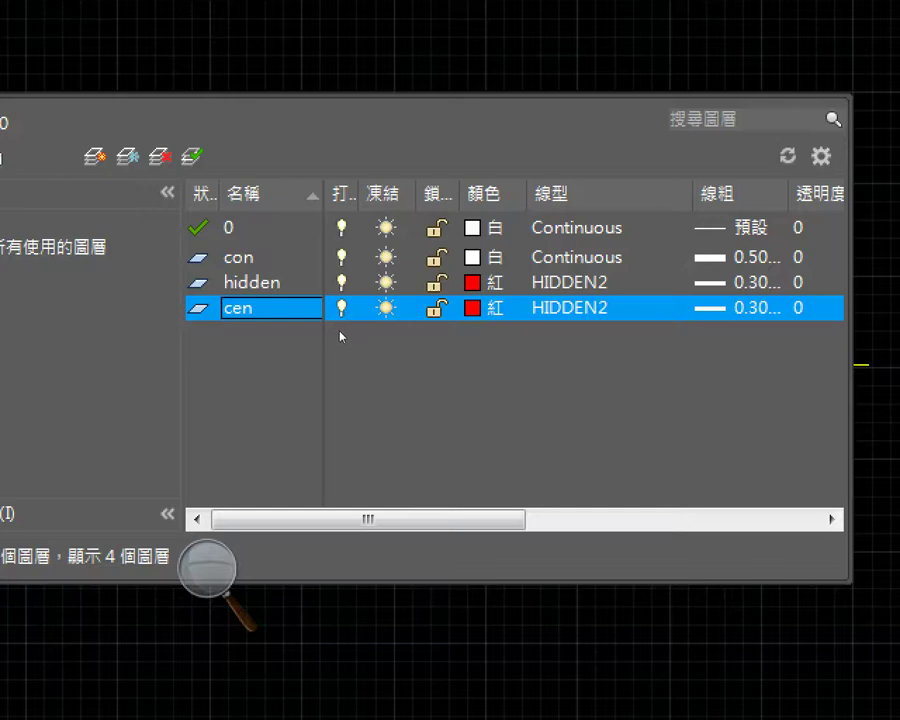
{"action": "key", "text": "F2"}
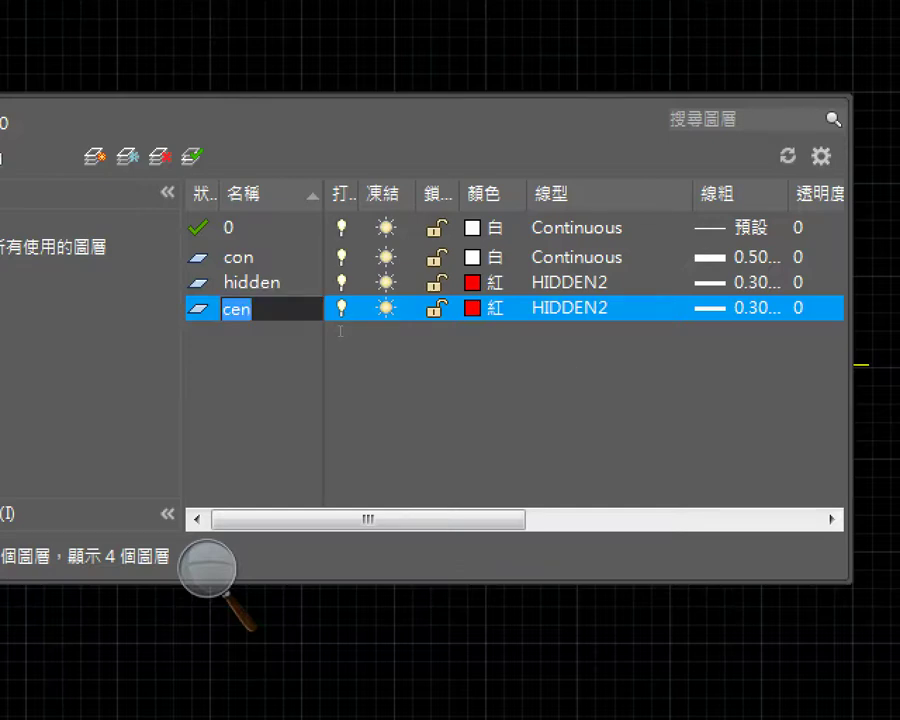
{"action": "key", "text": "End"}
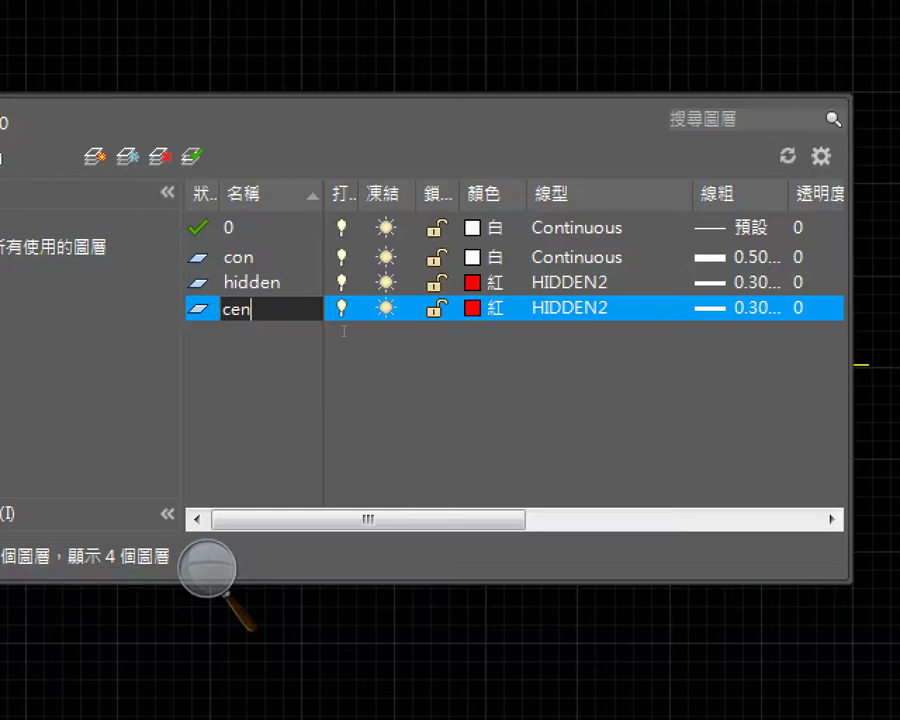
{"action": "type", "text": "ter"}
{"action": "key", "text": "Return"}
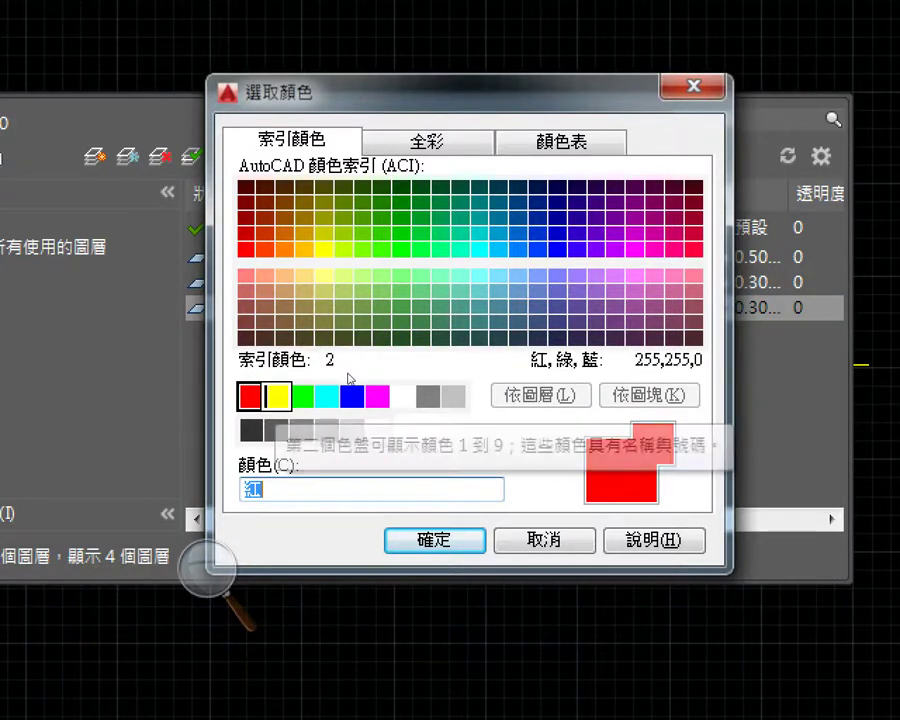
{"action": "left_click", "coordinate": [277, 397]}
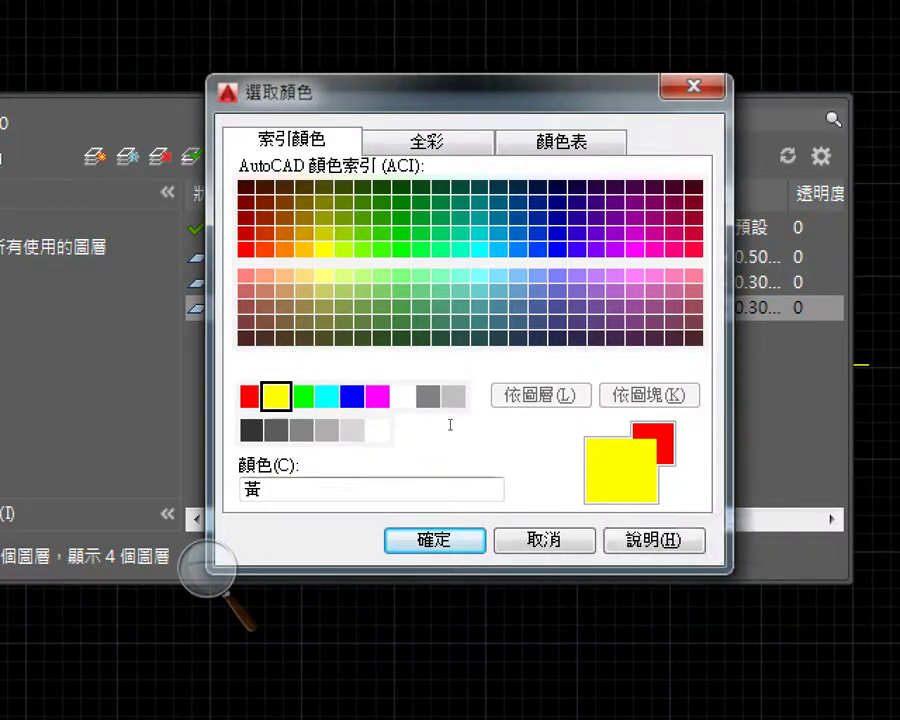
{"action": "key", "text": "Return"}
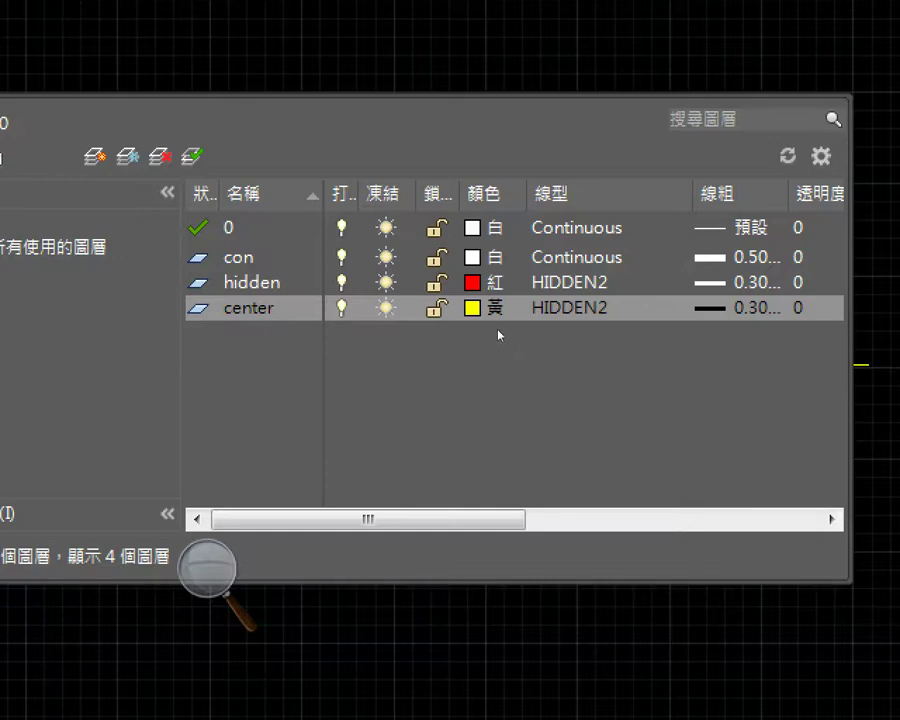
Step: Load the DASHDOT2 linetype from acadiso.lin while choosing a linetype for the center layer
{"action": "left_click", "coordinate": [497, 330]}
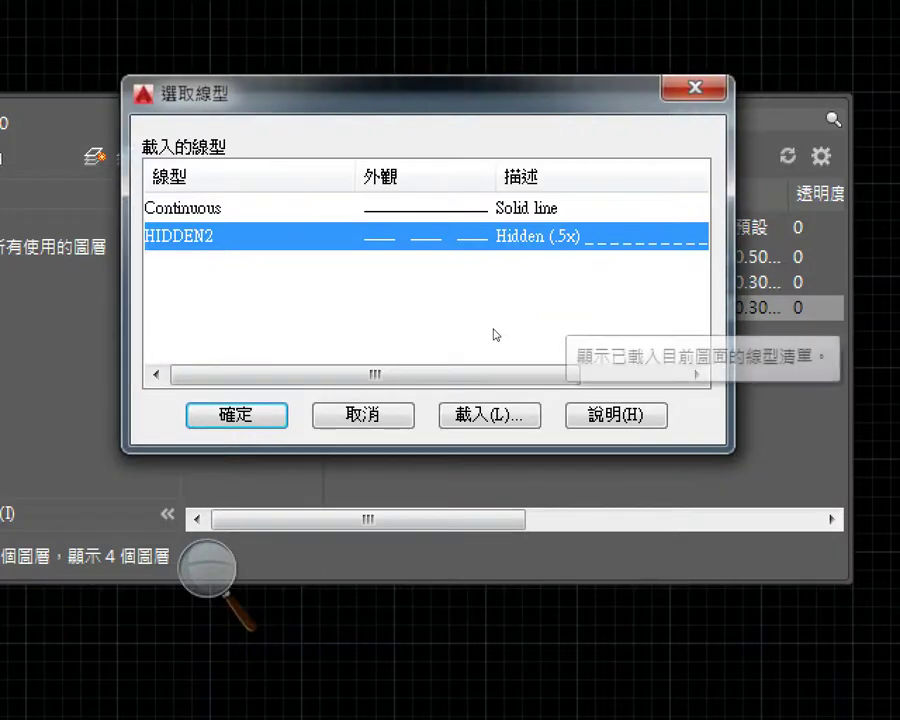
{"action": "left_click", "coordinate": [468, 327]}
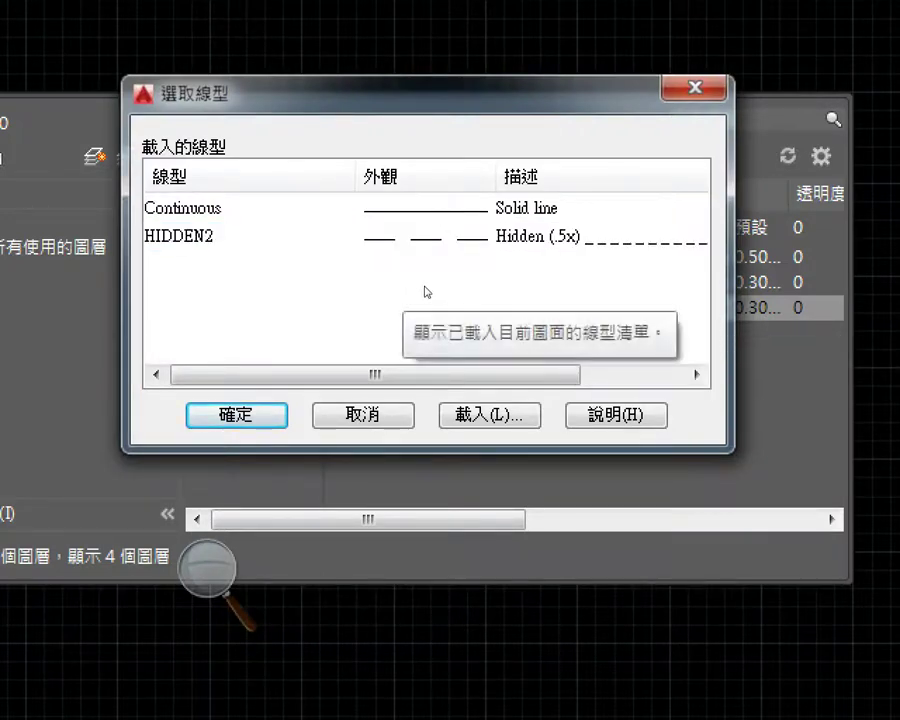
{"action": "left_click", "coordinate": [455, 388]}
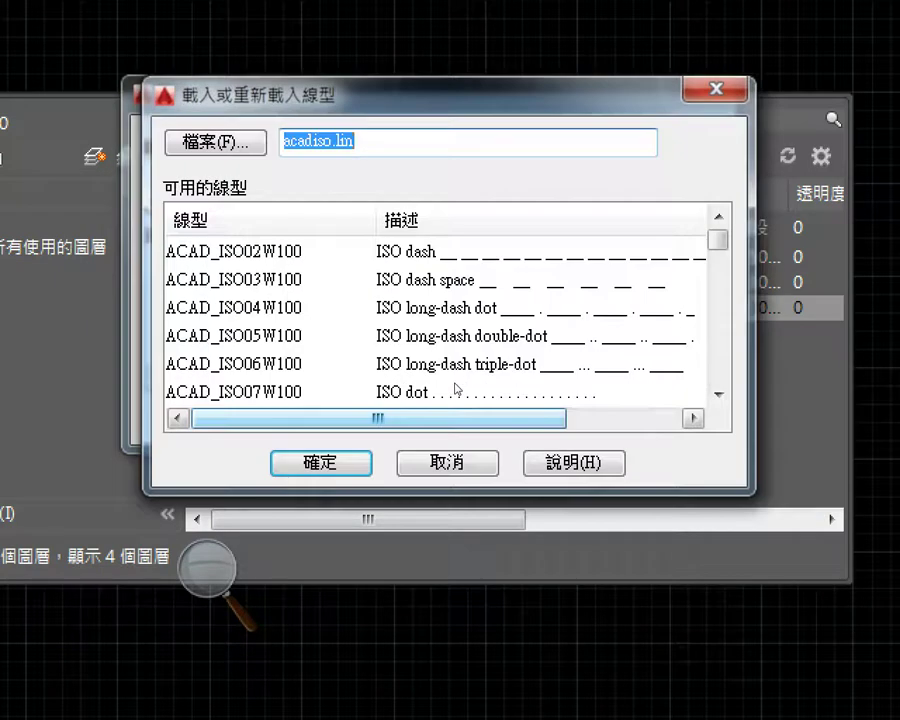
{"action": "scroll", "coordinate": [570, 303], "scroll_direction": "down", "scroll_amount": 1}
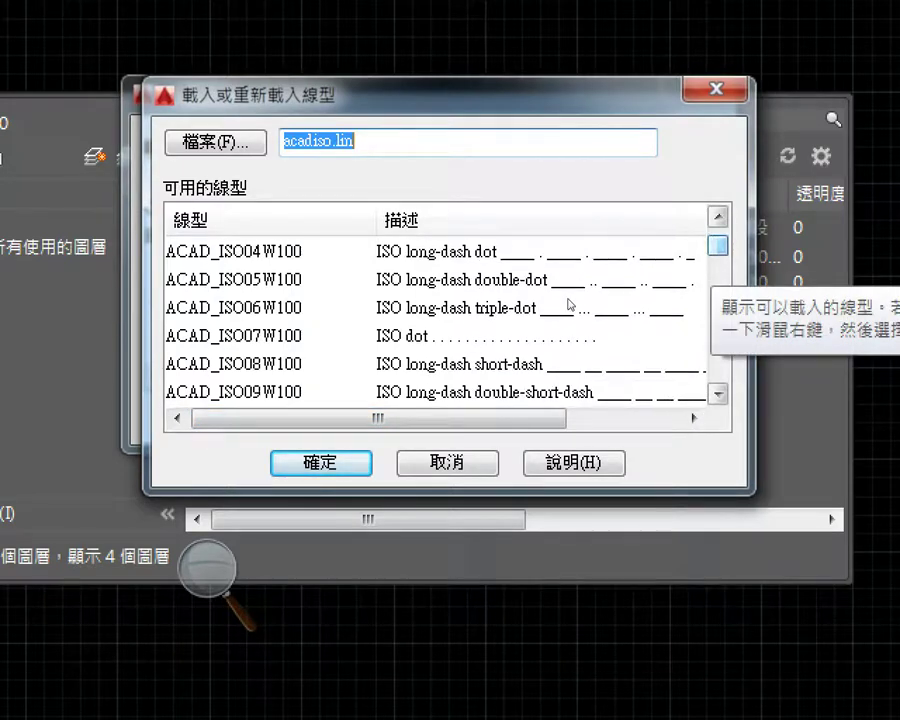
{"action": "key", "text": "Tab"}
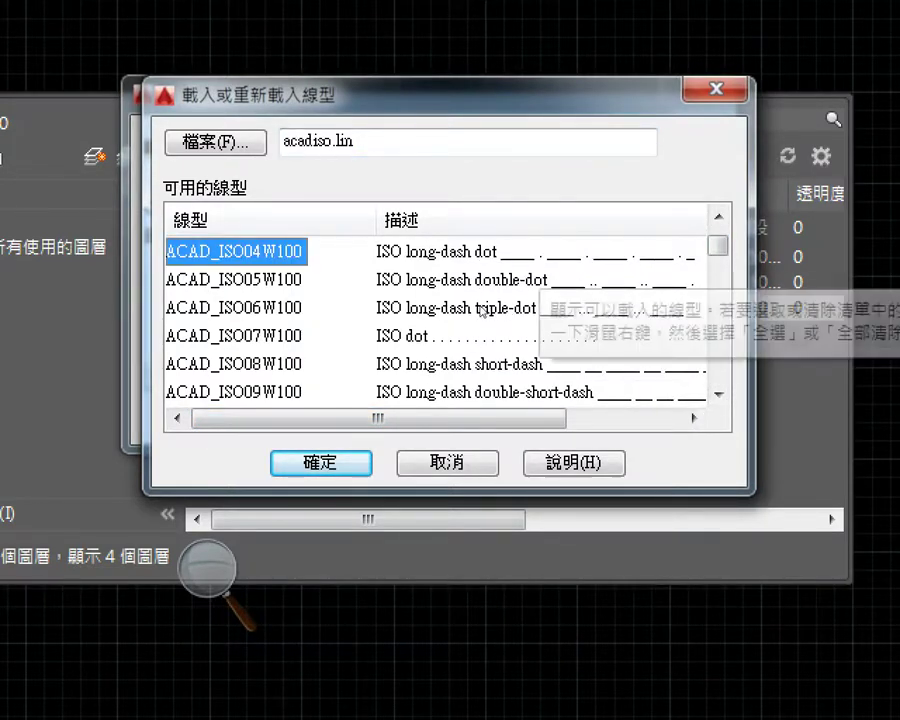
{"action": "key", "text": "Down"}
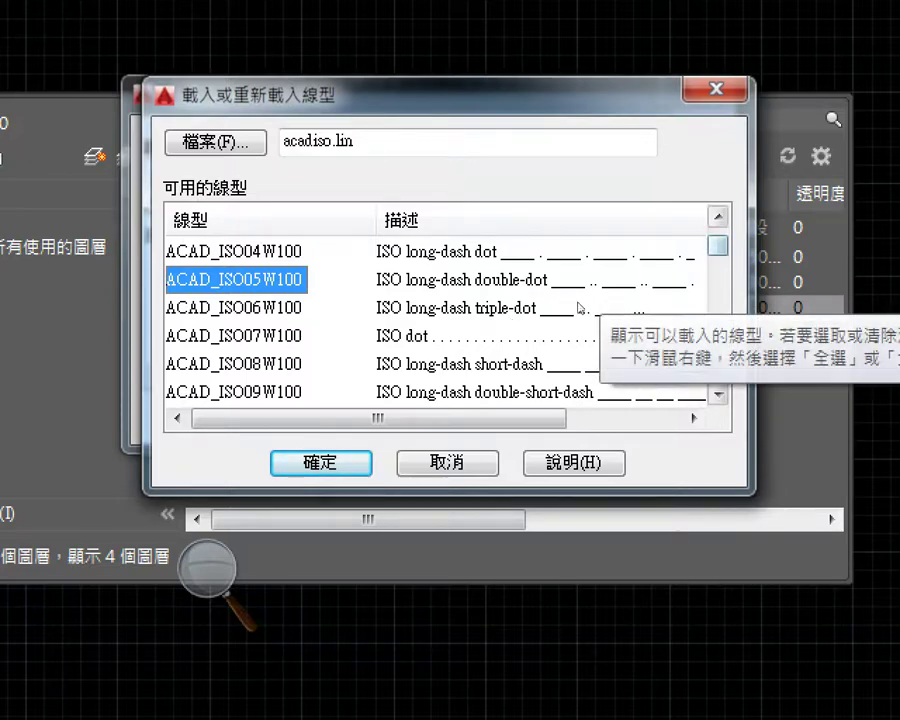
{"action": "scroll", "coordinate": [578, 308], "scroll_direction": "down", "scroll_amount": 3}
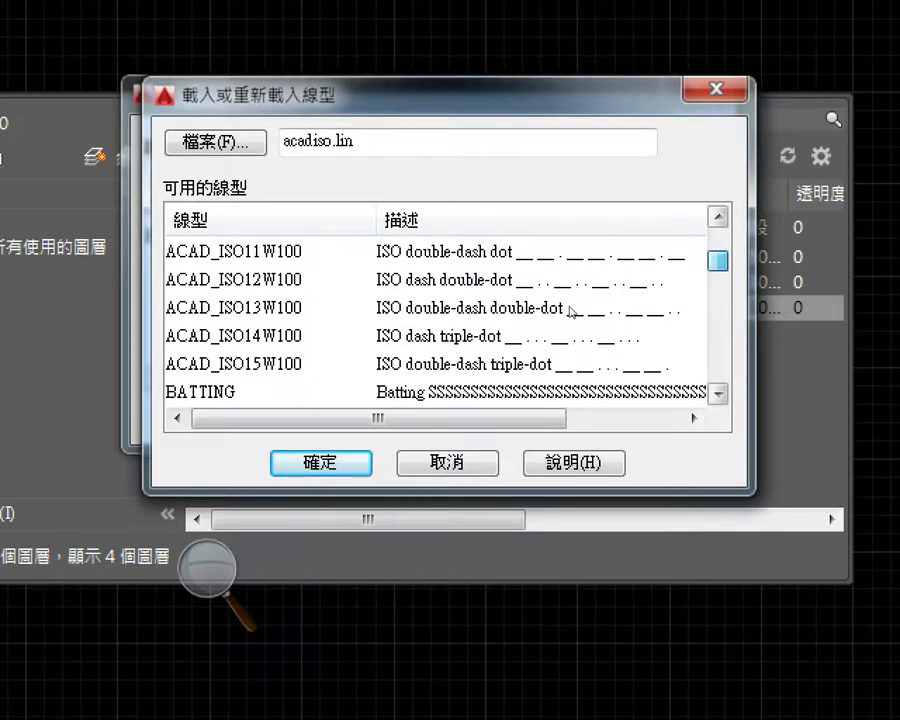
{"action": "scroll", "coordinate": [570, 311], "scroll_direction": "down", "scroll_amount": 3}
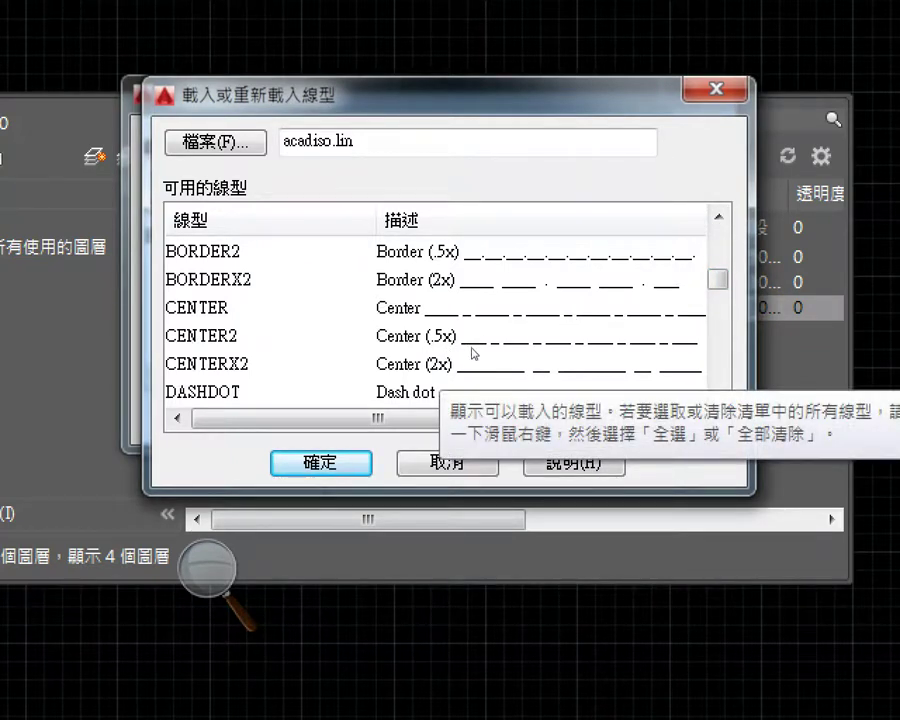
{"action": "left_click", "coordinate": [472, 348]}
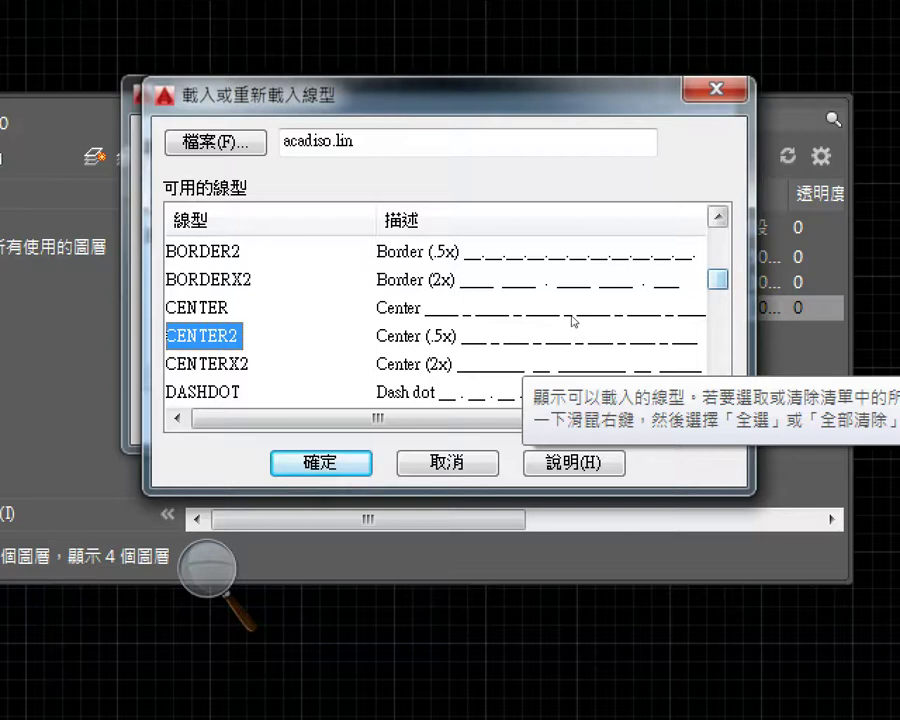
{"action": "scroll", "coordinate": [575, 322], "scroll_direction": "down", "scroll_amount": 1}
{"action": "scroll", "coordinate": [575, 322], "scroll_direction": "down", "scroll_amount": 1}
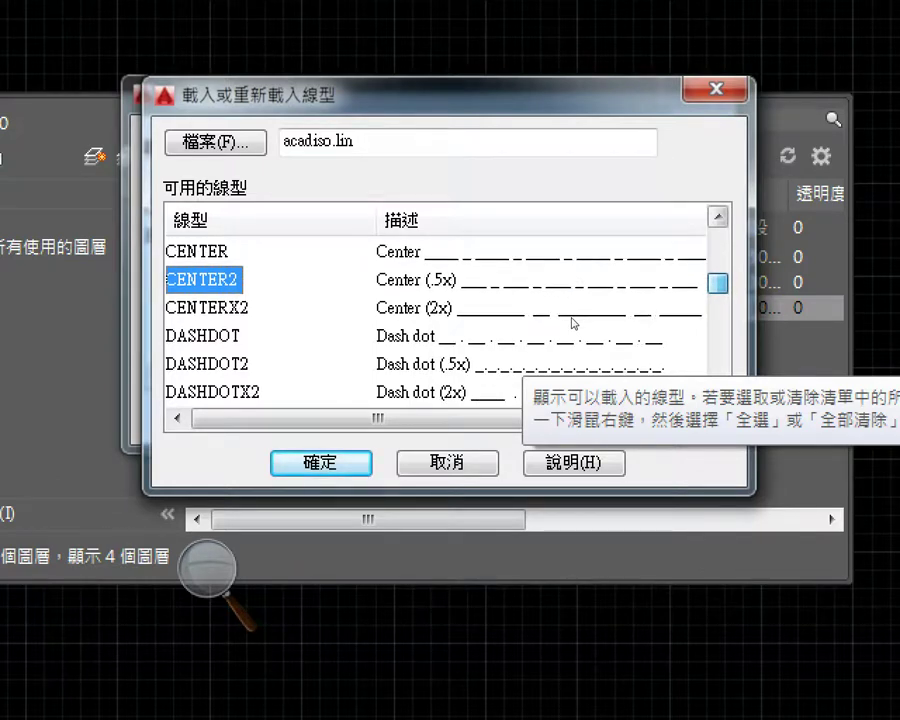
{"action": "scroll", "coordinate": [575, 322], "scroll_direction": "down", "scroll_amount": 2}
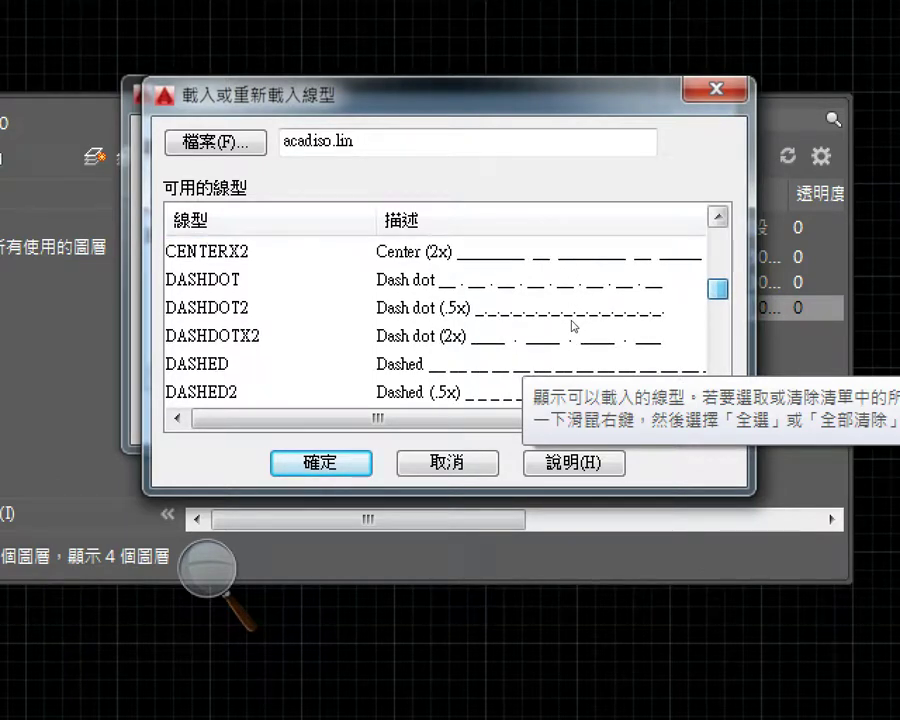
{"action": "left_click", "coordinate": [450, 308]}
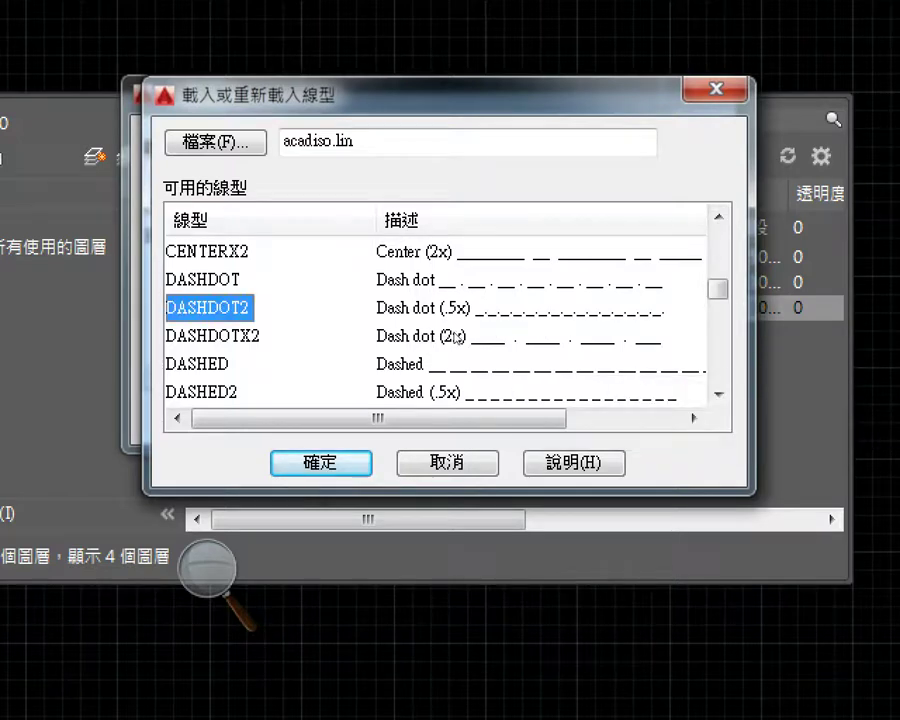
{"action": "key", "text": "Up"}
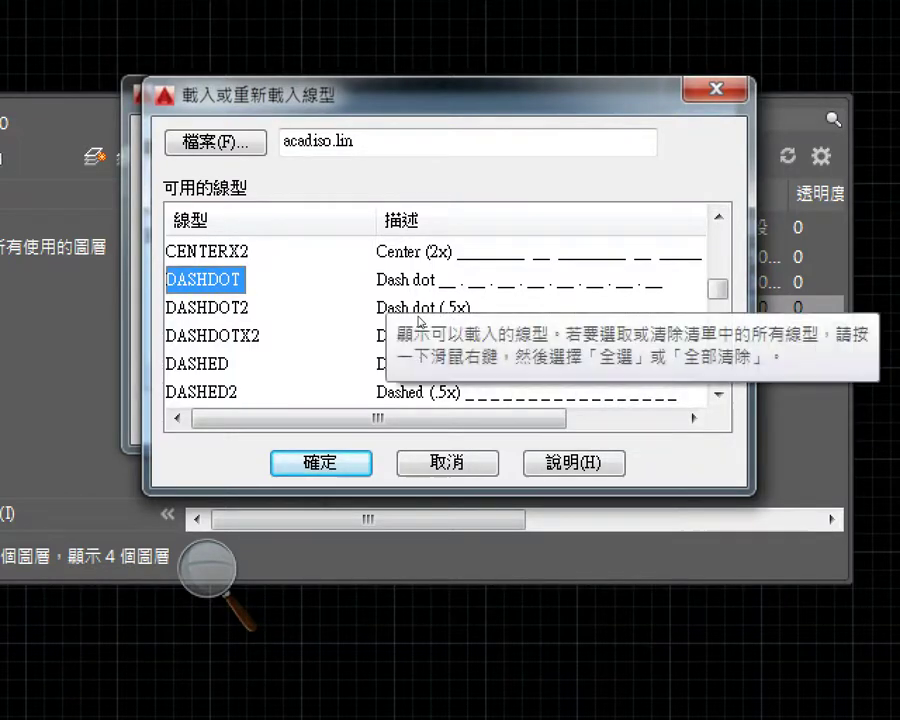
{"action": "key", "text": "Down"}
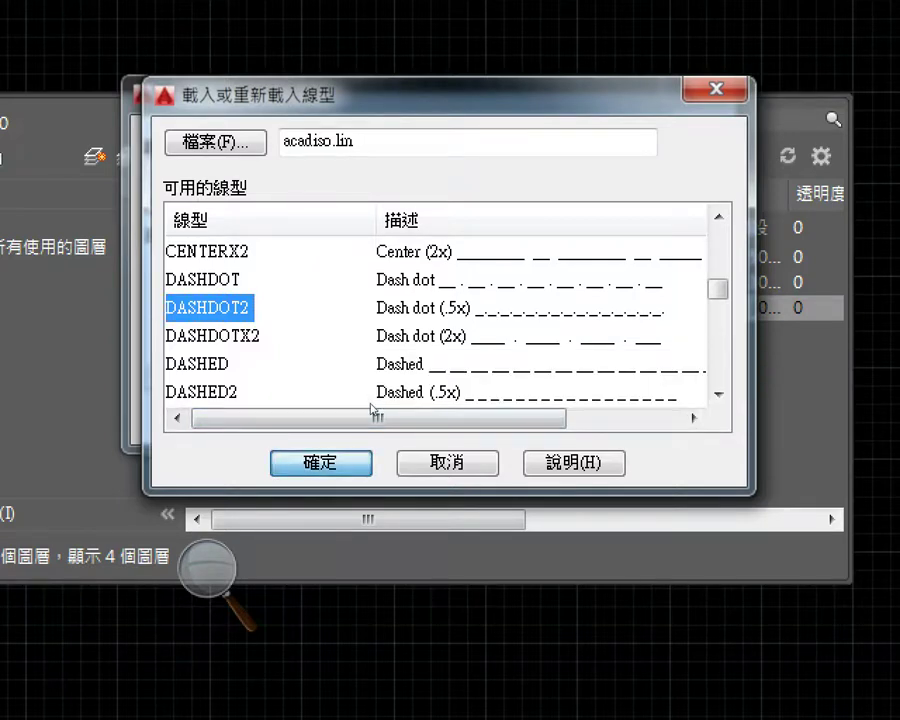
{"action": "key", "text": "Return"}
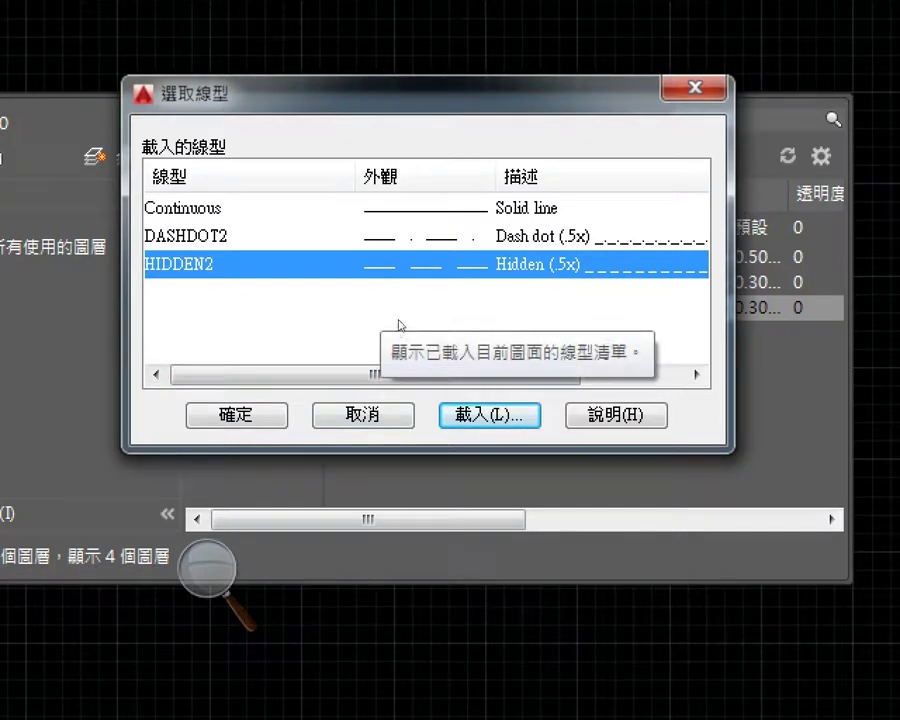
Step: Assign the DASHDOT2 linetype to the center layer and set its lineweight to 0.15 mm
{"action": "key", "text": "Up"}
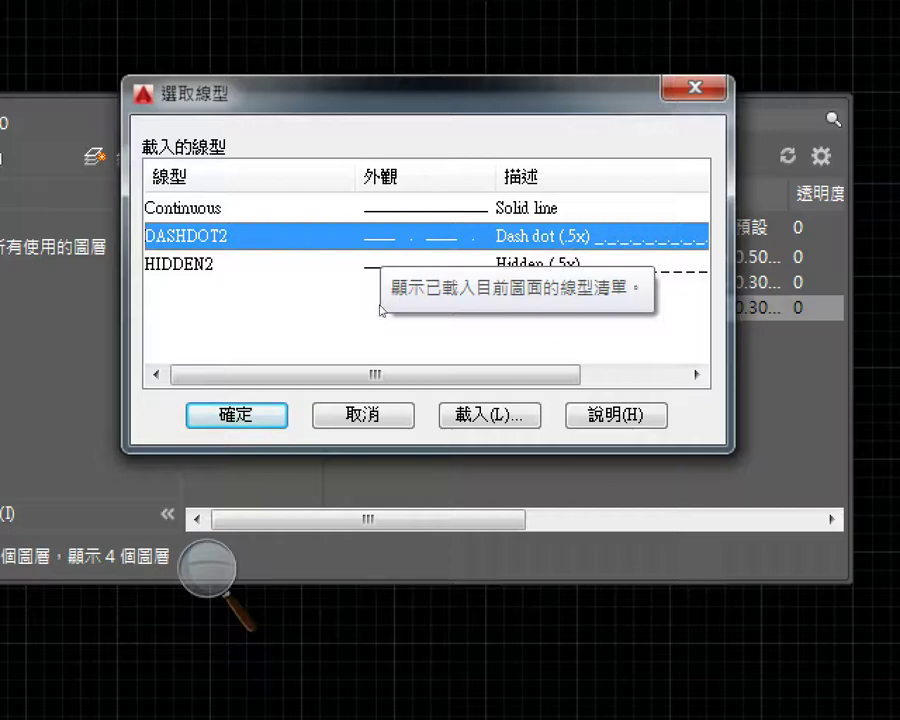
{"action": "key", "text": "Return"}
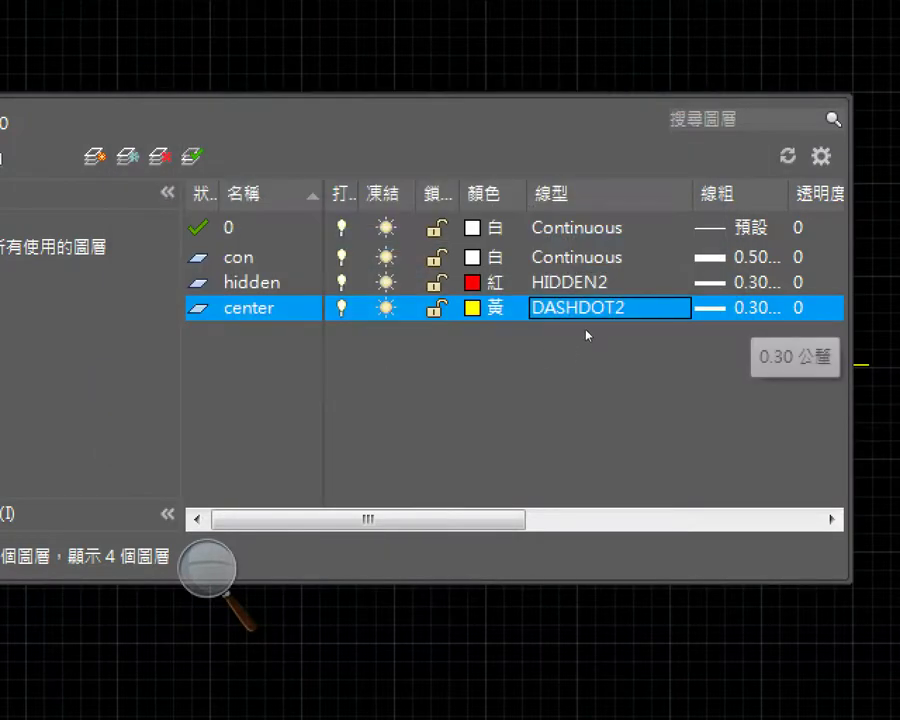
{"action": "left_click", "coordinate": [748, 310]}
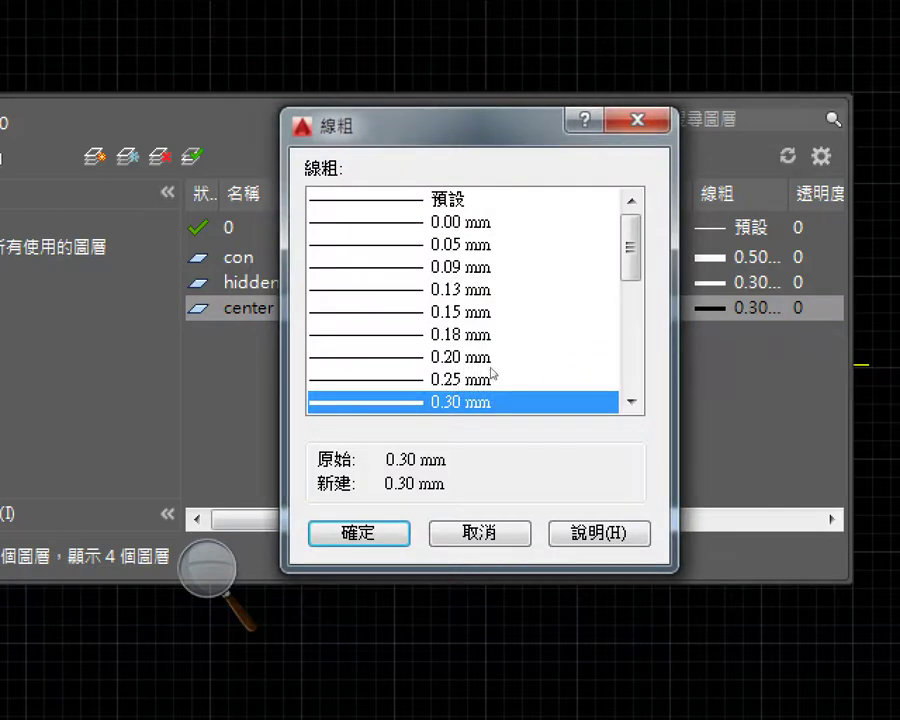
{"action": "left_click", "coordinate": [438, 312]}
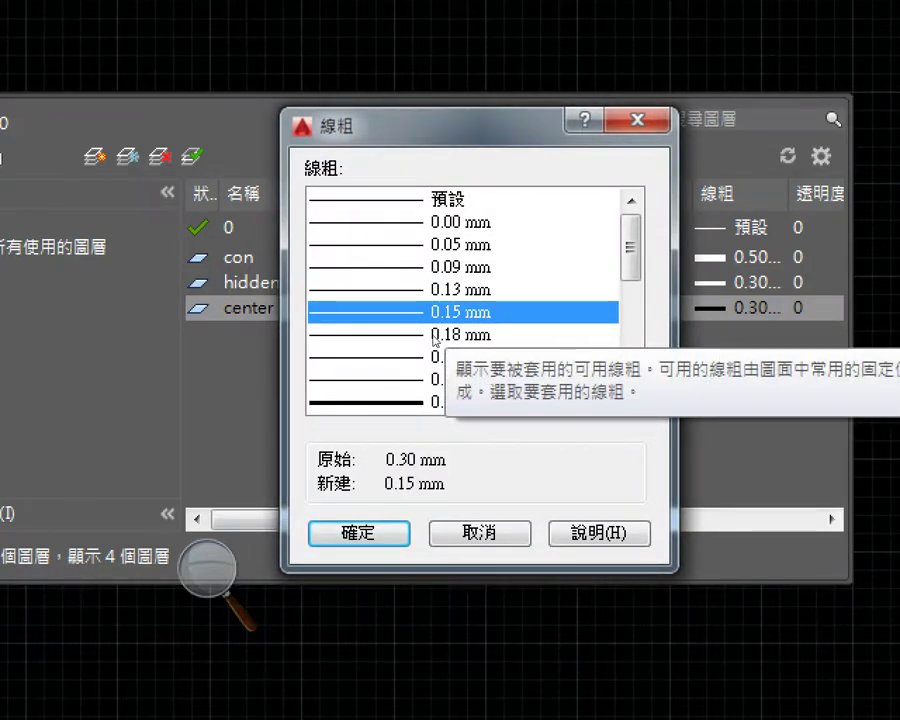
{"action": "key", "text": "Return"}
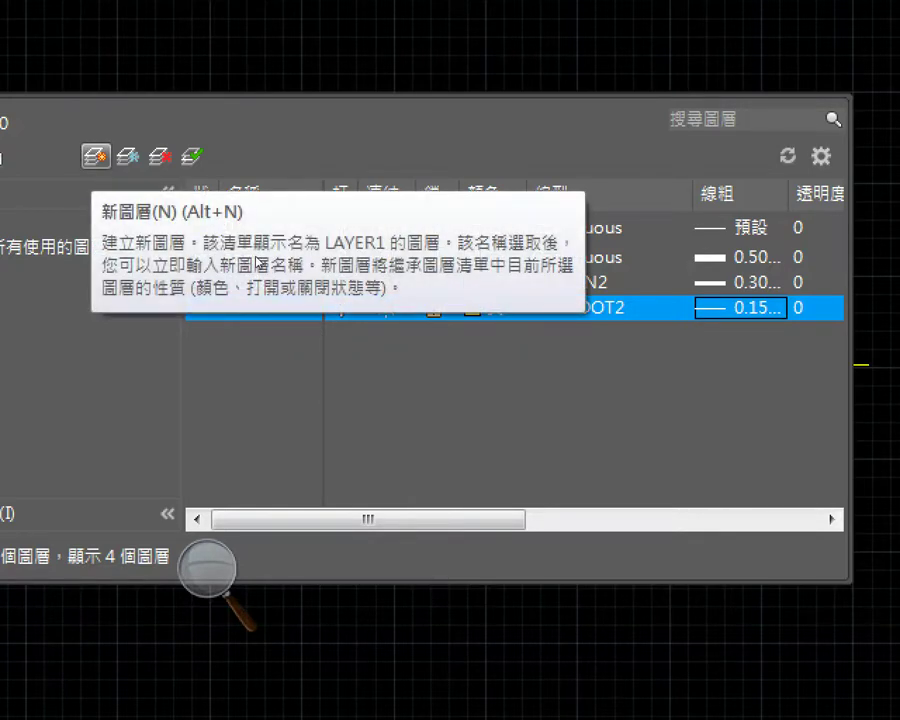
Step: Create a new layer named dim
{"action": "key", "text": "alt+n"}
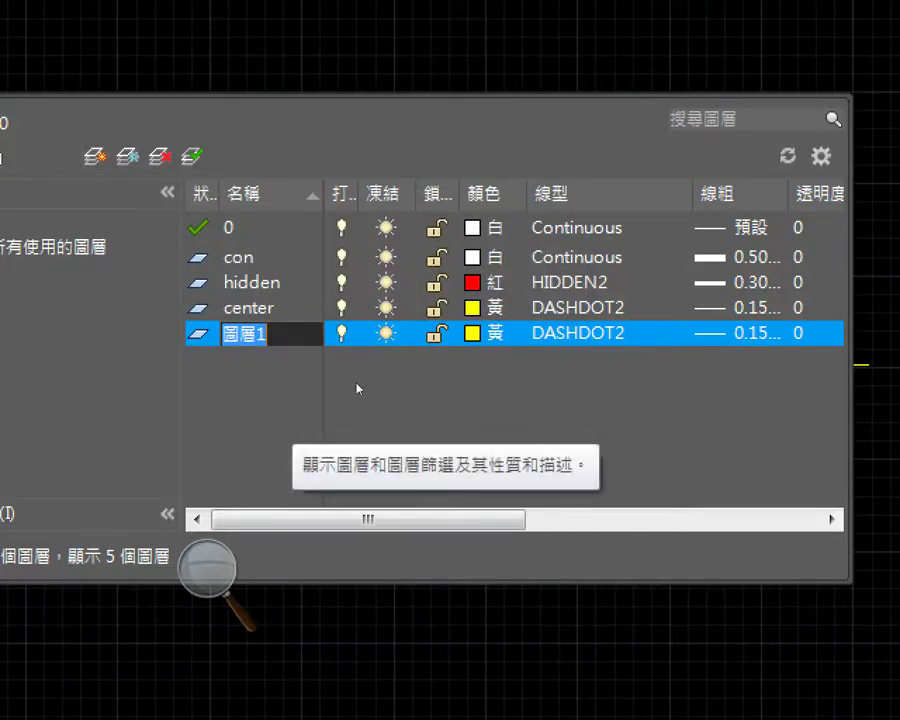
{"action": "type", "text": "dim"}
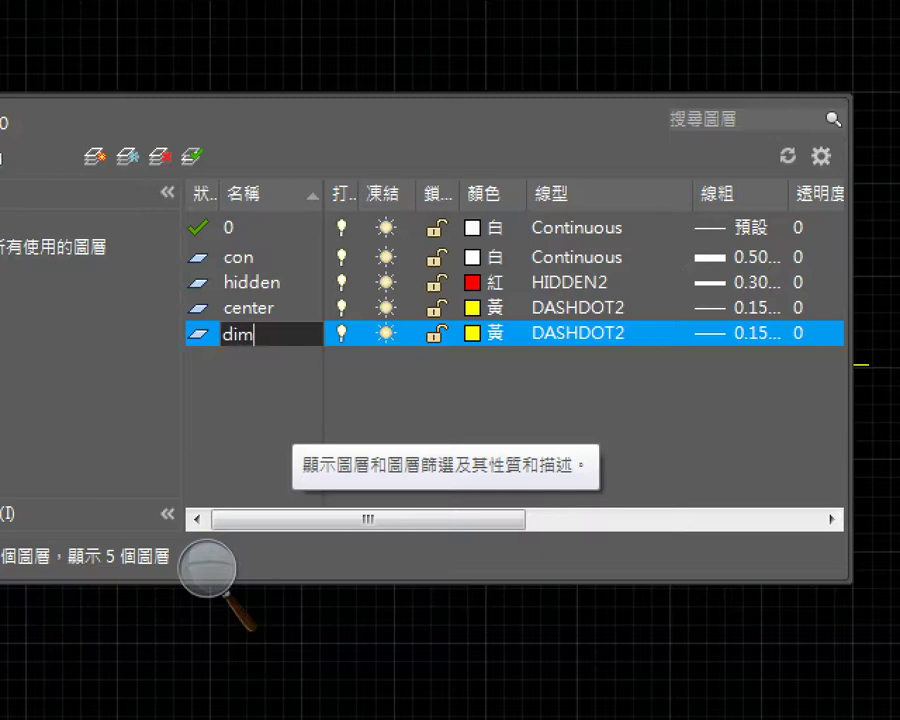
{"action": "key", "text": "Return"}
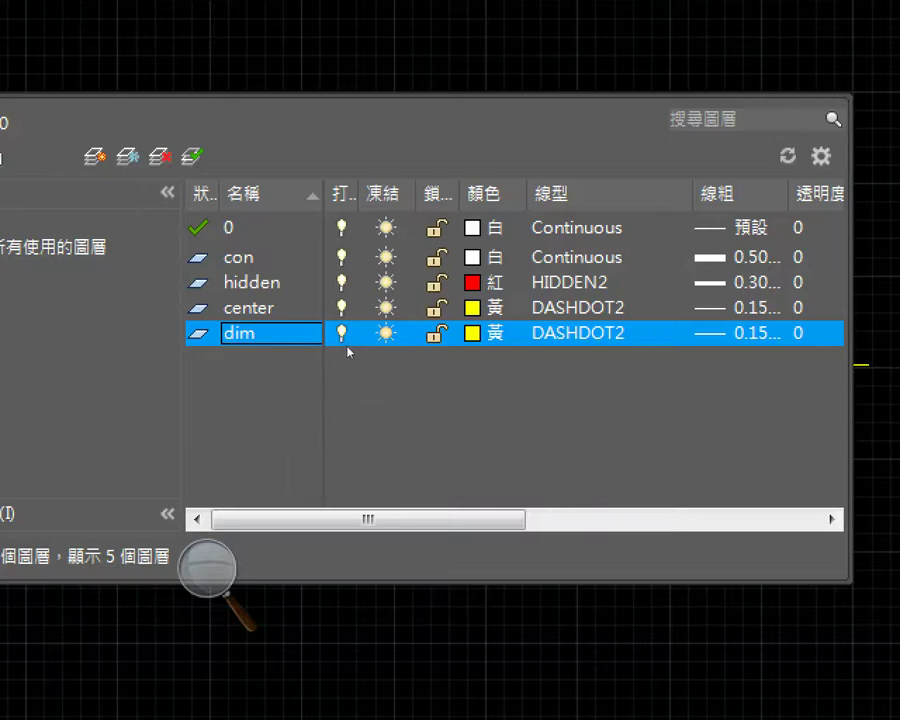
Step: Set the dim layer's color to green (綠) and its linetype to Continuous
{"action": "left_click", "coordinate": [448, 340]}
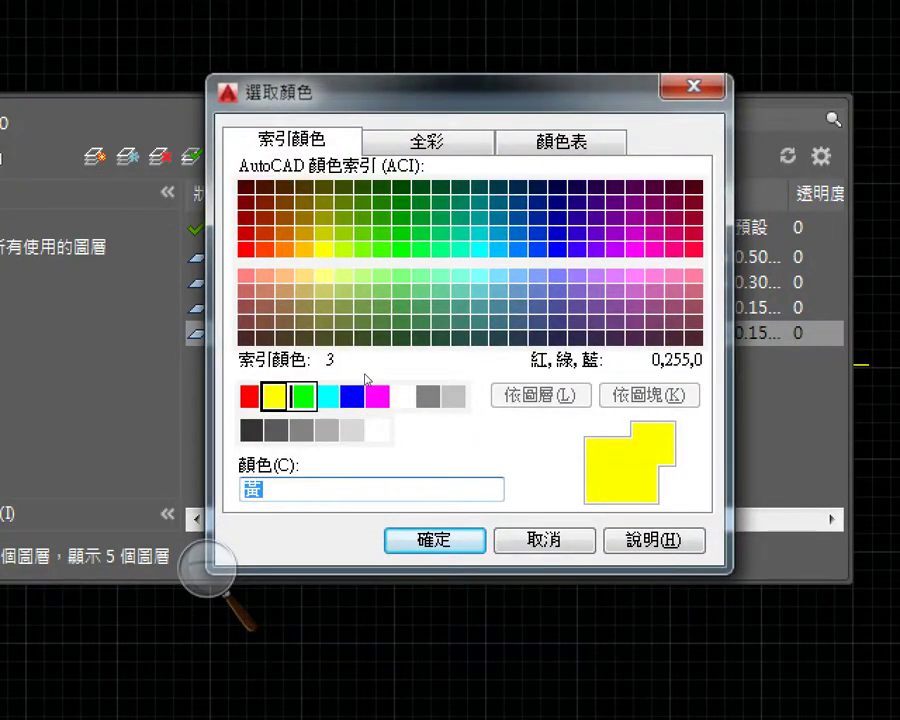
{"action": "type", "text": "綠"}
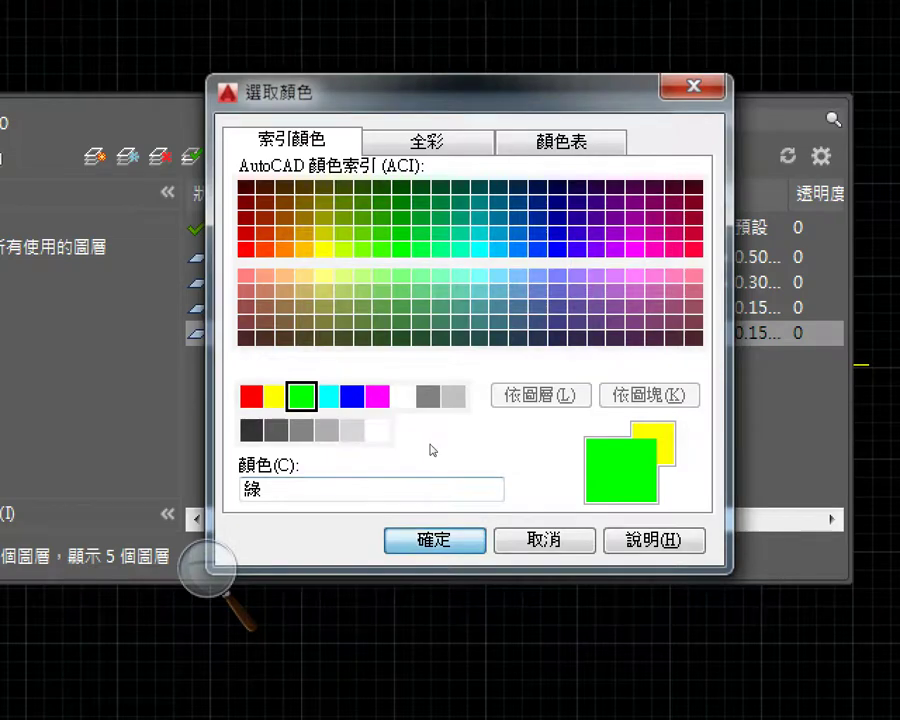
{"action": "key", "text": "Return"}
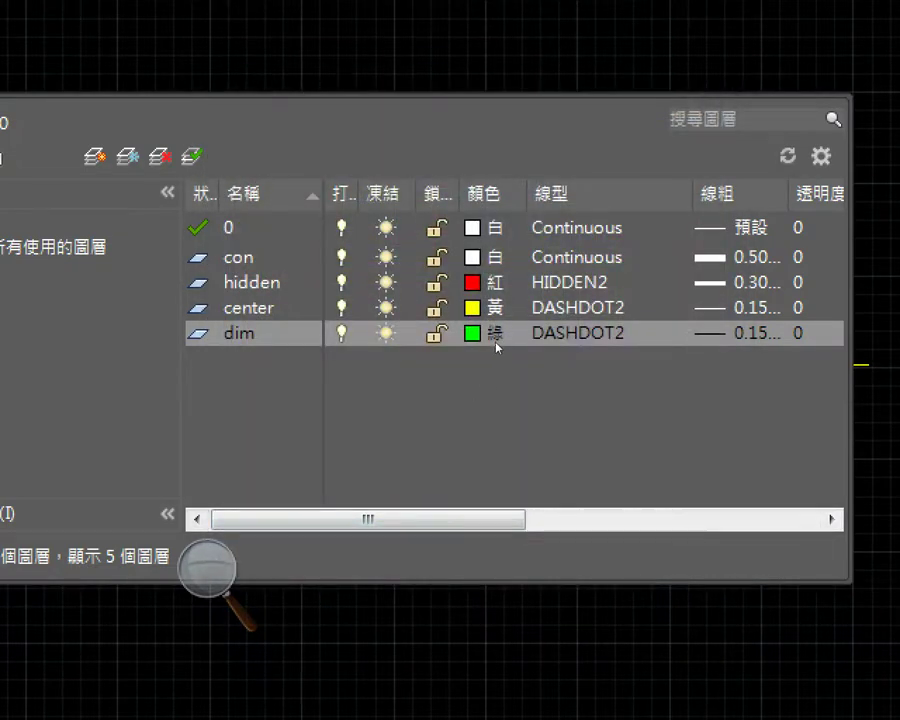
{"action": "left_click", "coordinate": [578, 332]}
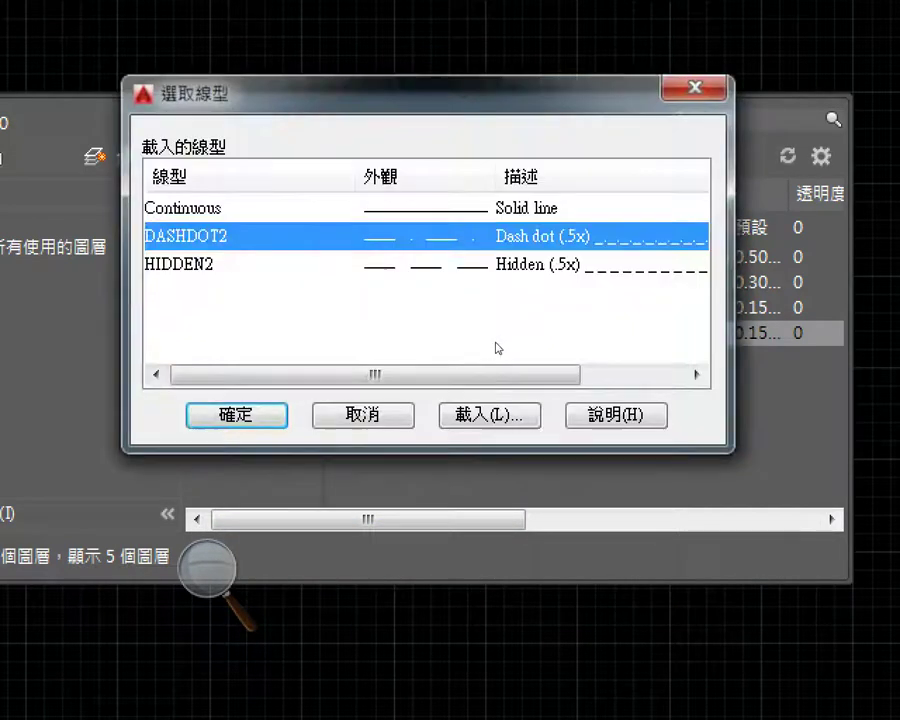
{"action": "key", "text": "Up"}
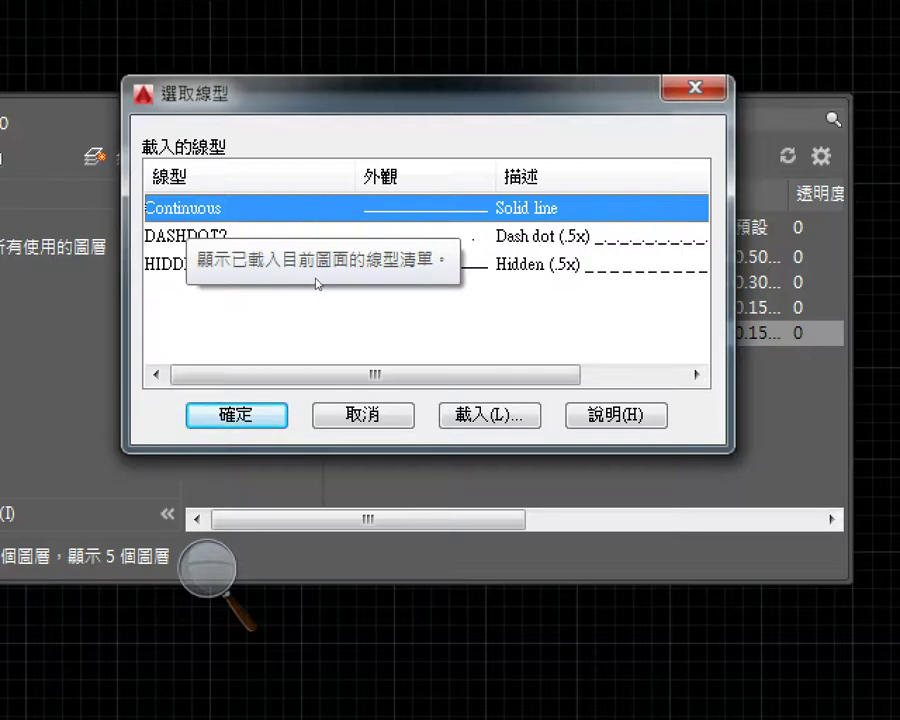
{"action": "key", "text": "Return"}
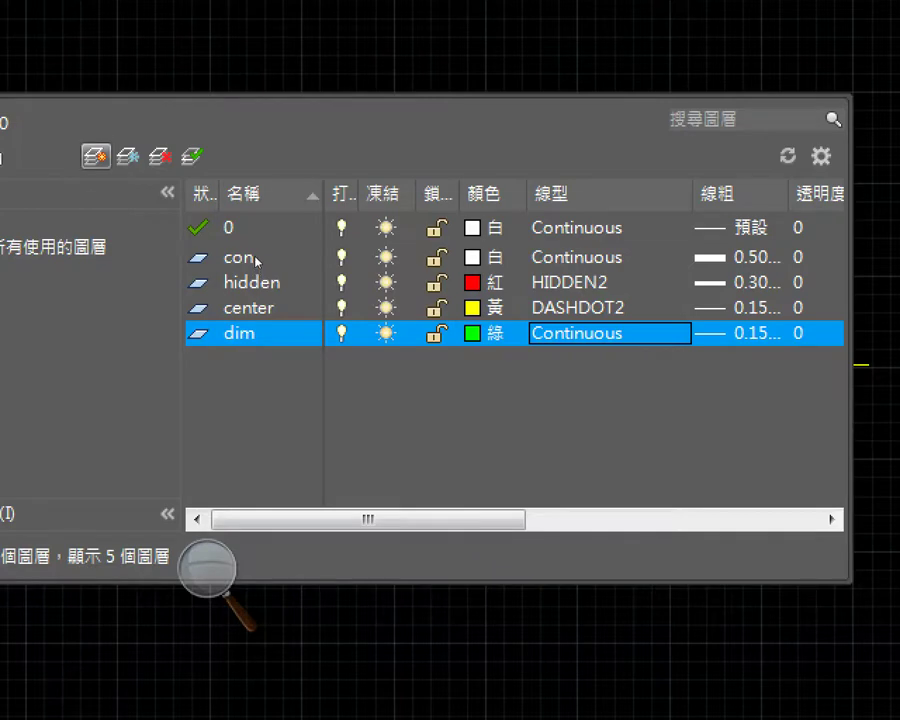
Step: Create a new layer named section
{"action": "key", "text": "alt+n"}
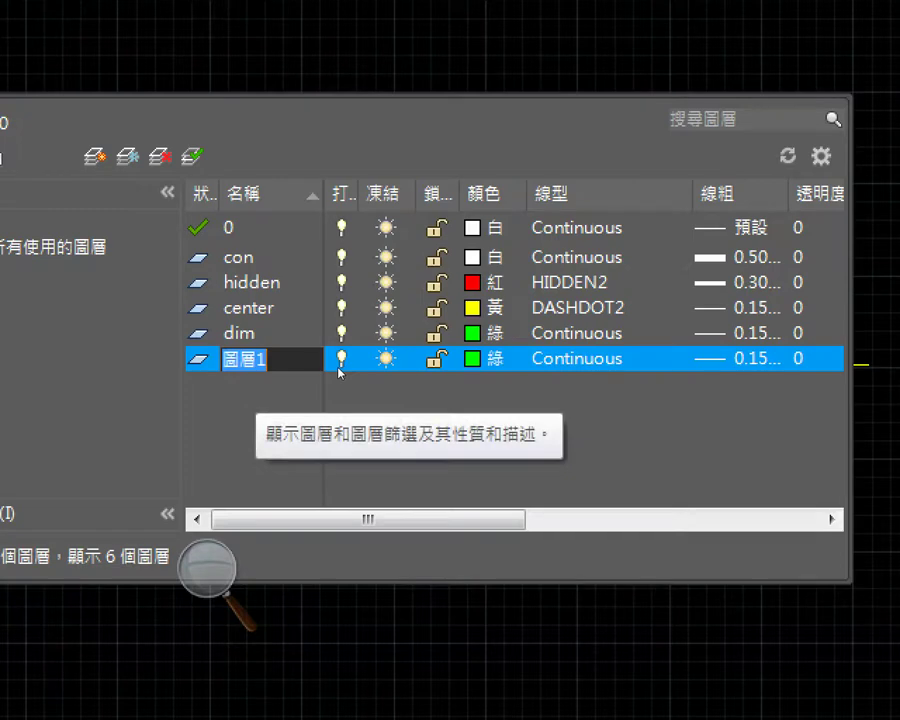
{"action": "type", "text": "h"}
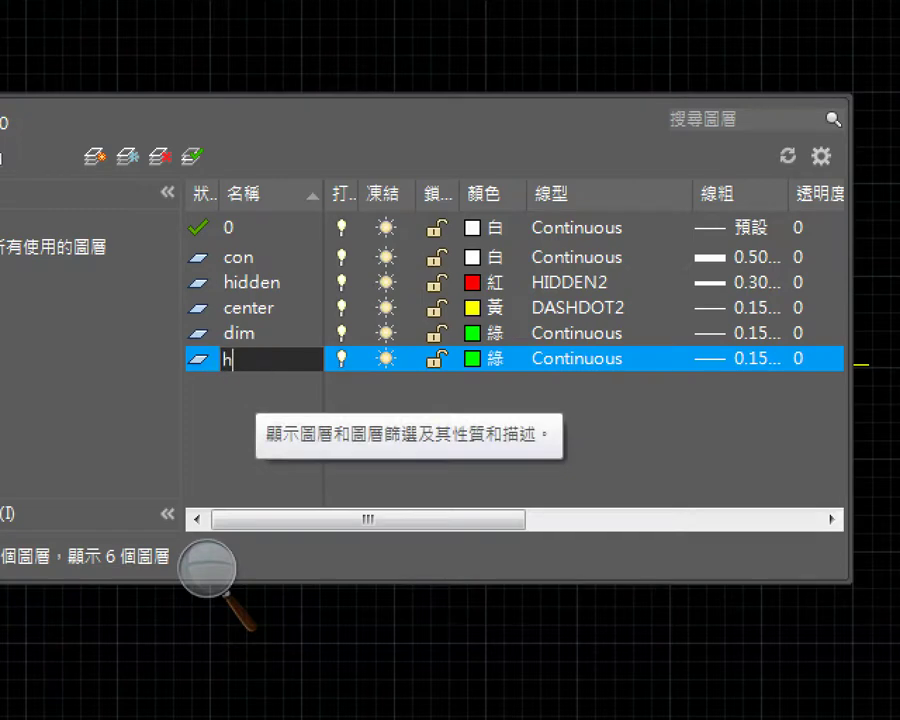
{"action": "key", "text": "BackSpace"}
{"action": "type", "text": "sec"}
{"action": "type", "text": "tion"}
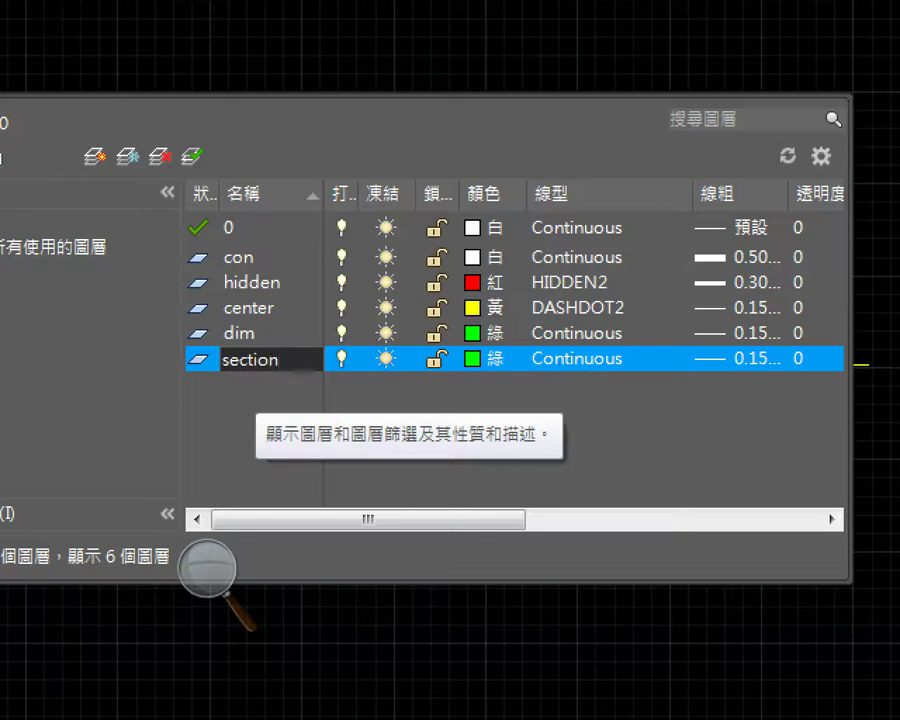
{"action": "key", "text": "Return"}
Step: Set the section layer's color to cyan (青, index color 4)
{"action": "left_click", "coordinate": [339, 368]}
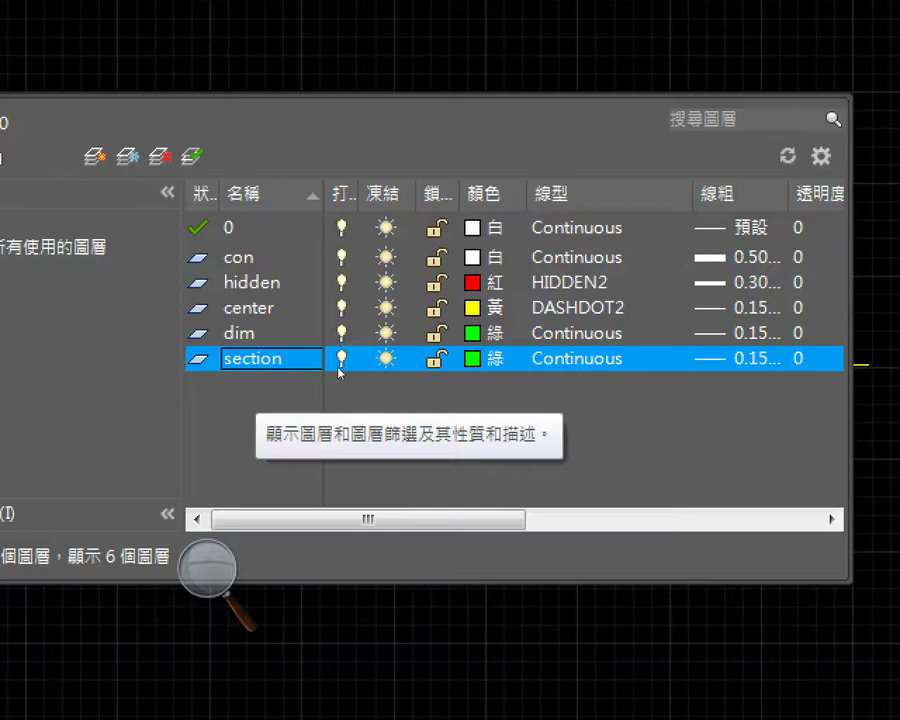
{"action": "left_click", "coordinate": [472, 358]}
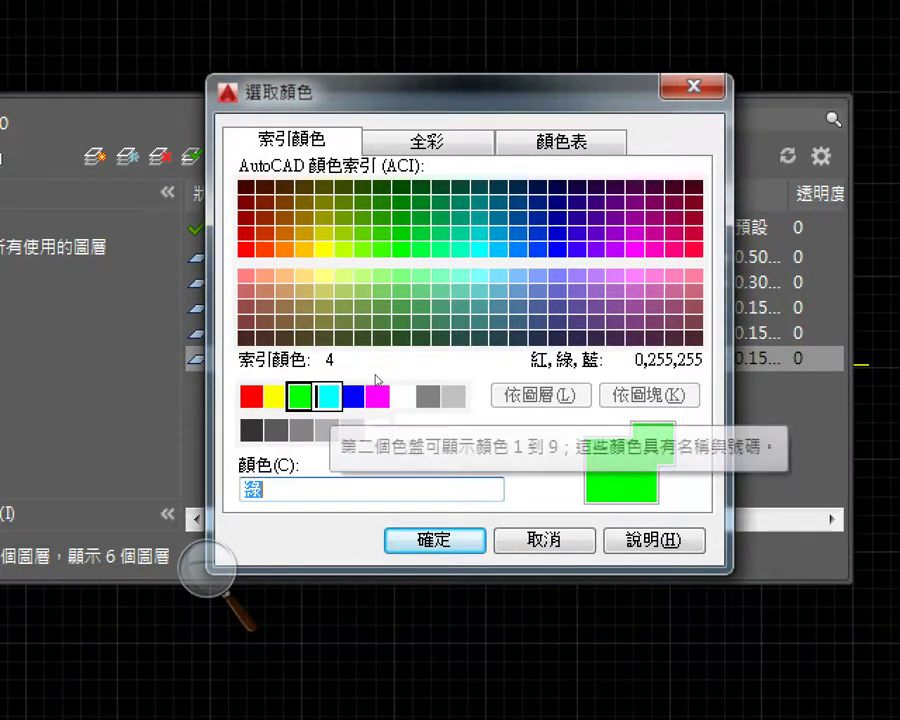
{"action": "left_click", "coordinate": [327, 396]}
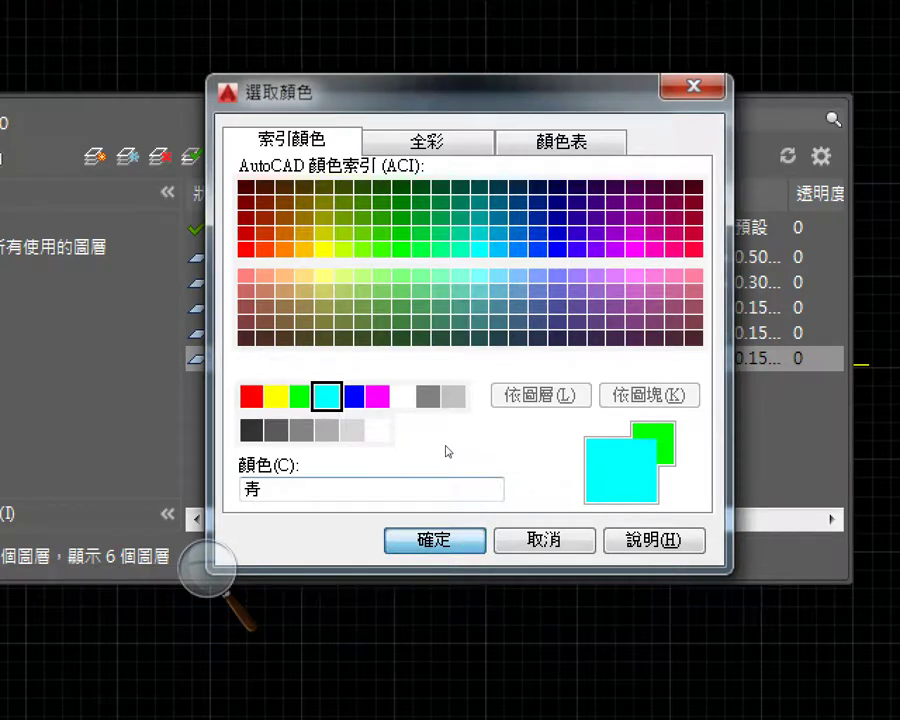
{"action": "key", "text": "Return"}
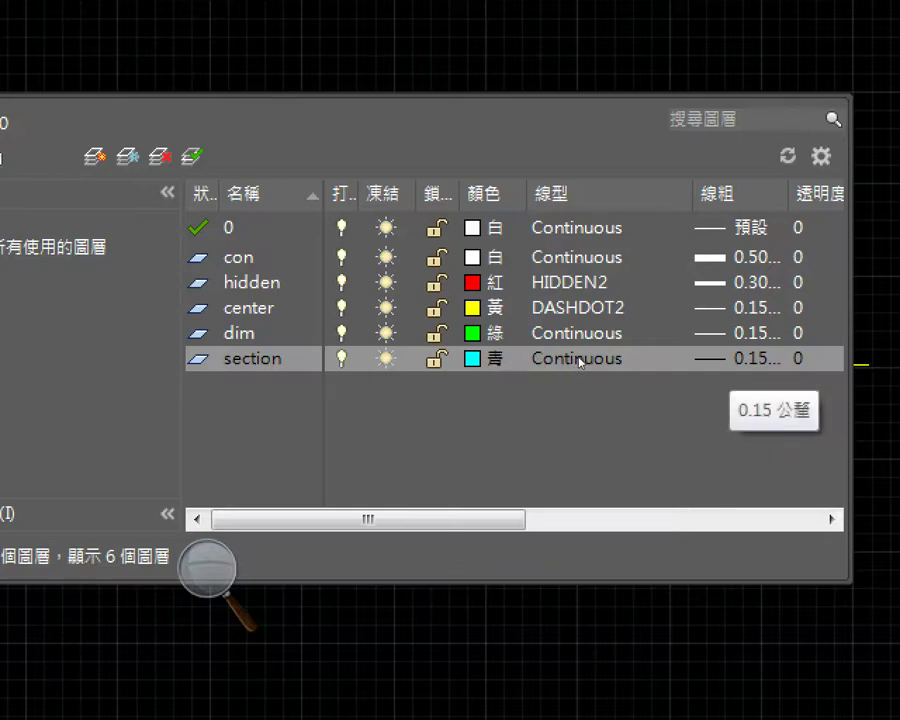
{"action": "left_click", "coordinate": [431, 379]}
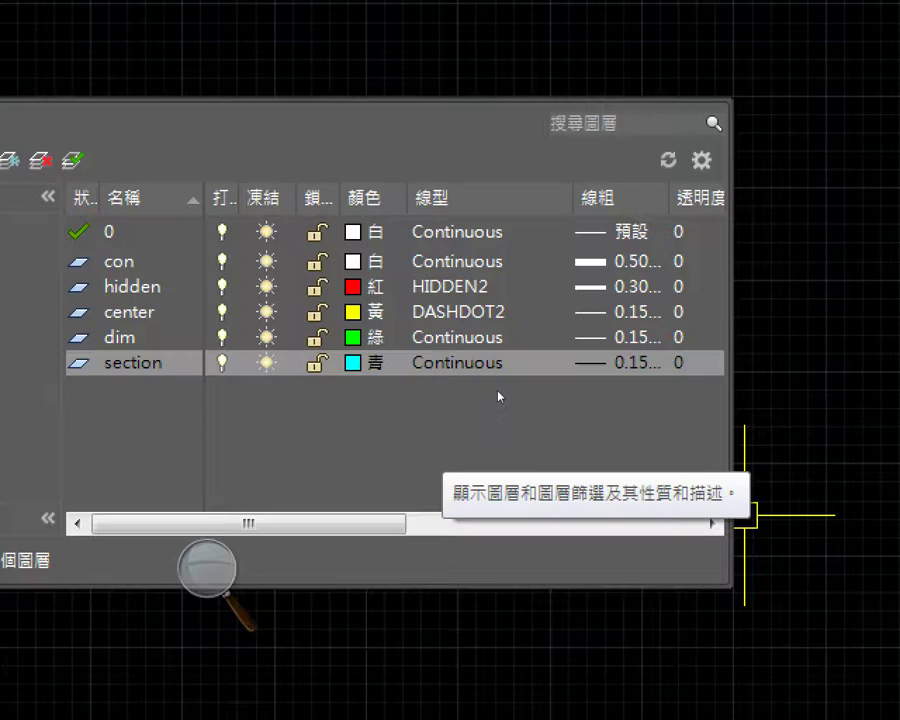
{"action": "left_click", "coordinate": [499, 397]}
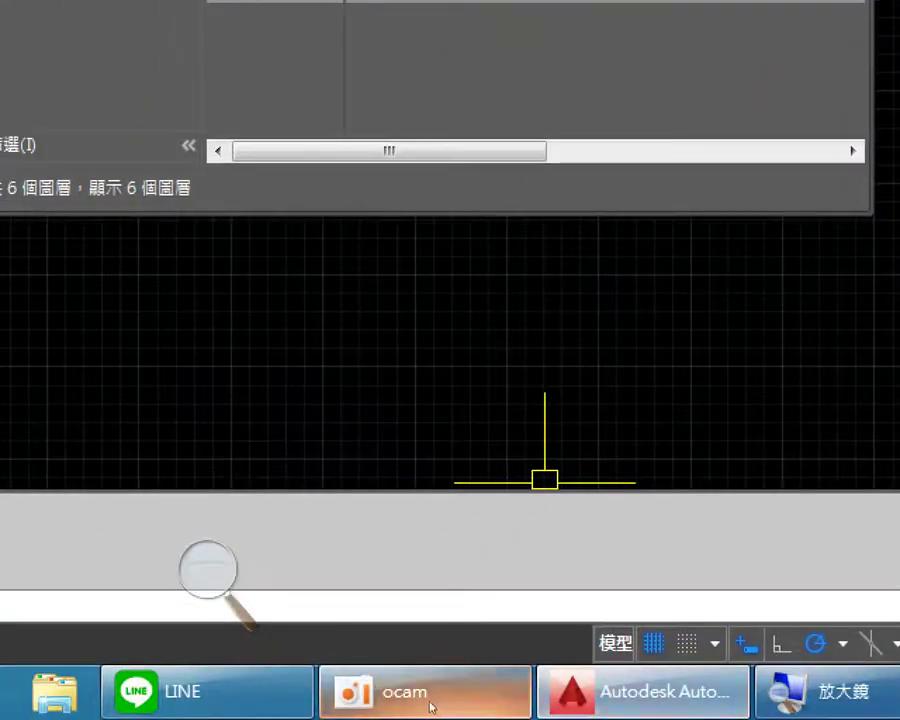
{"action": "left_click", "coordinate": [424, 706]}
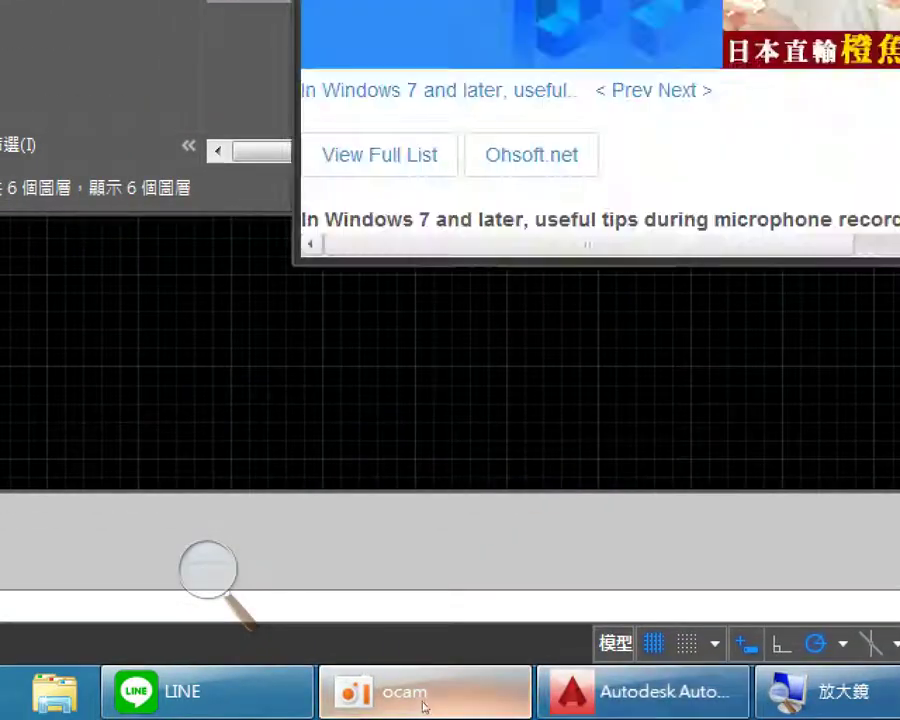